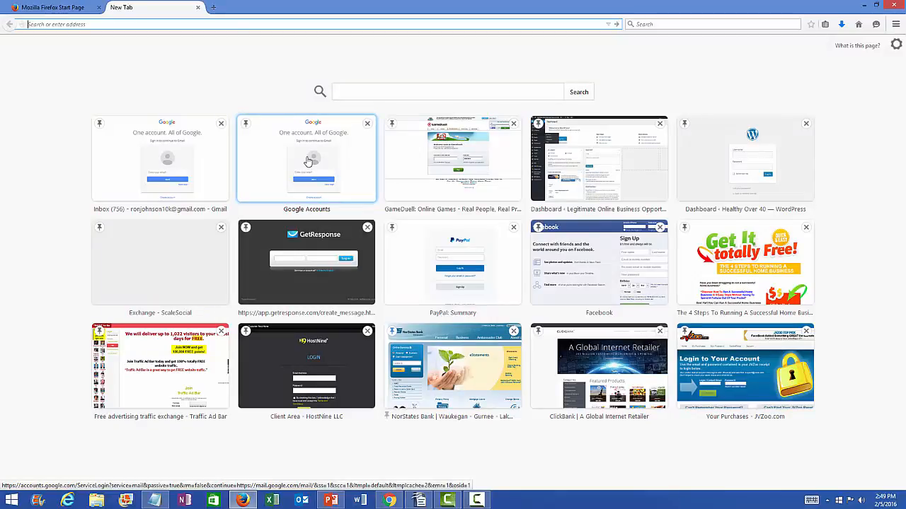
Step: Try adding a Google account with the lawyer's Gmail address, which Google doesn't recognize
click(307, 164)
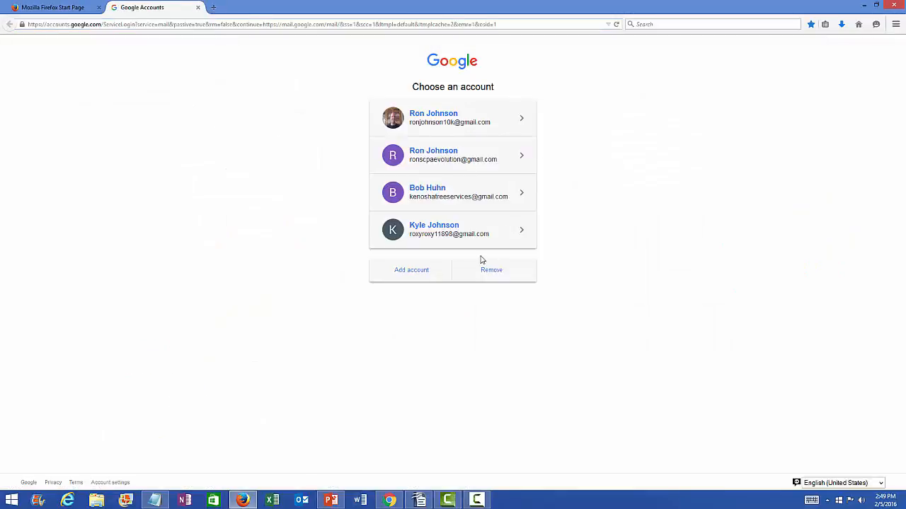
click(423, 272)
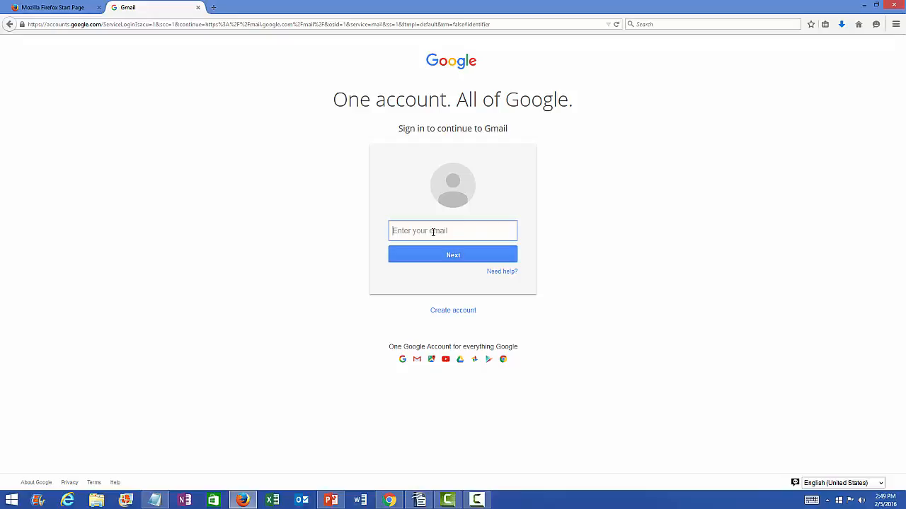
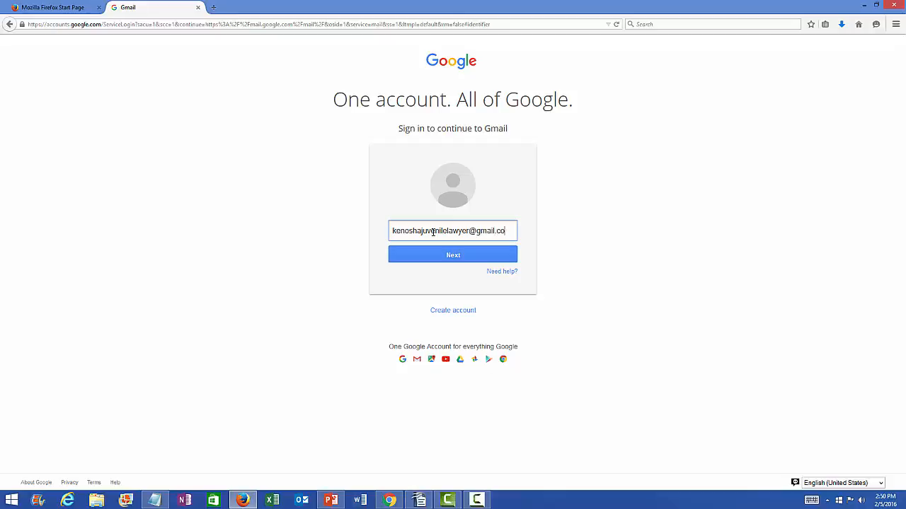
click(453, 256)
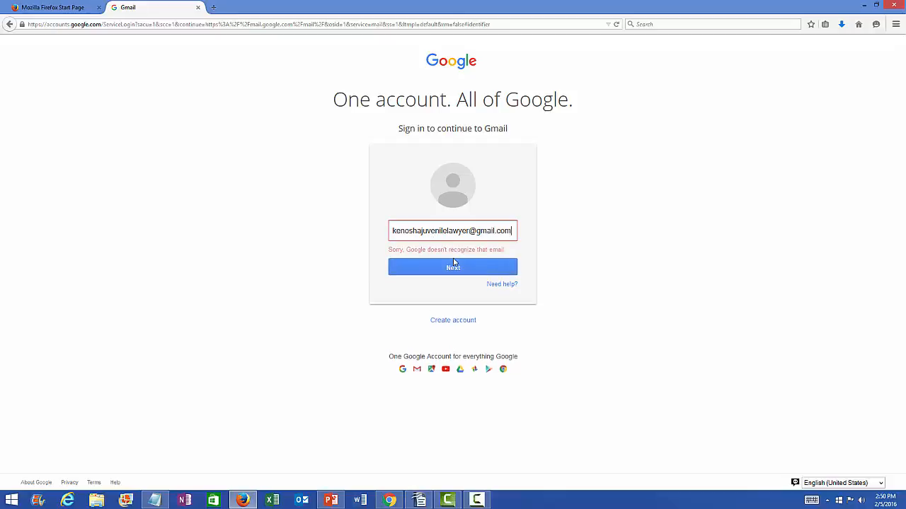
Step: Start a new Google account with a first and last name, username and matching password
click(460, 325)
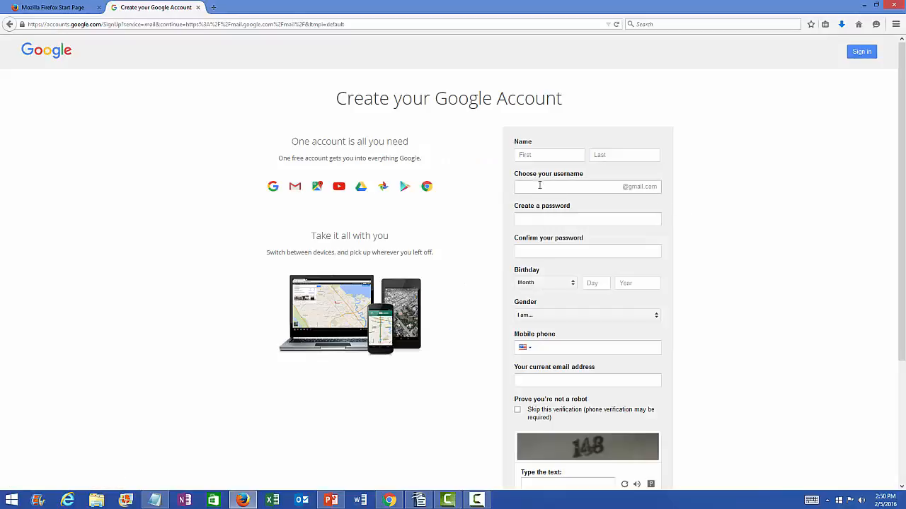
click(531, 157)
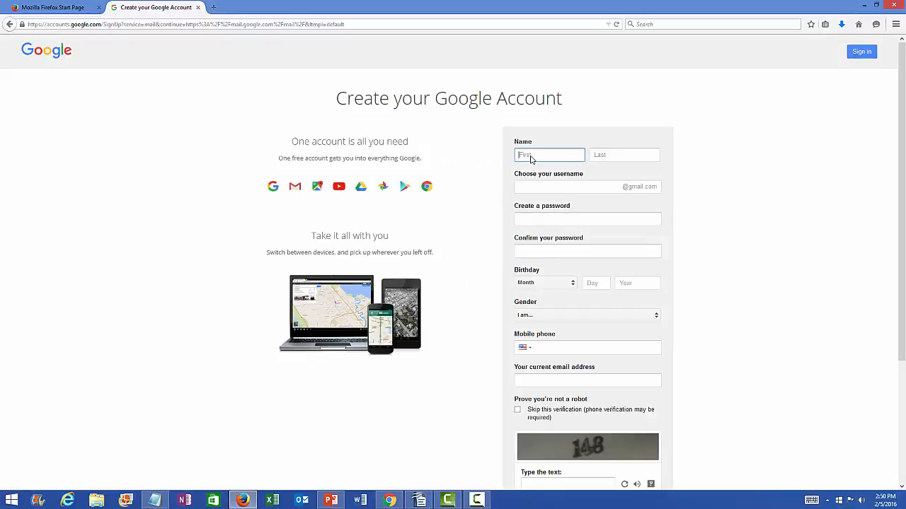
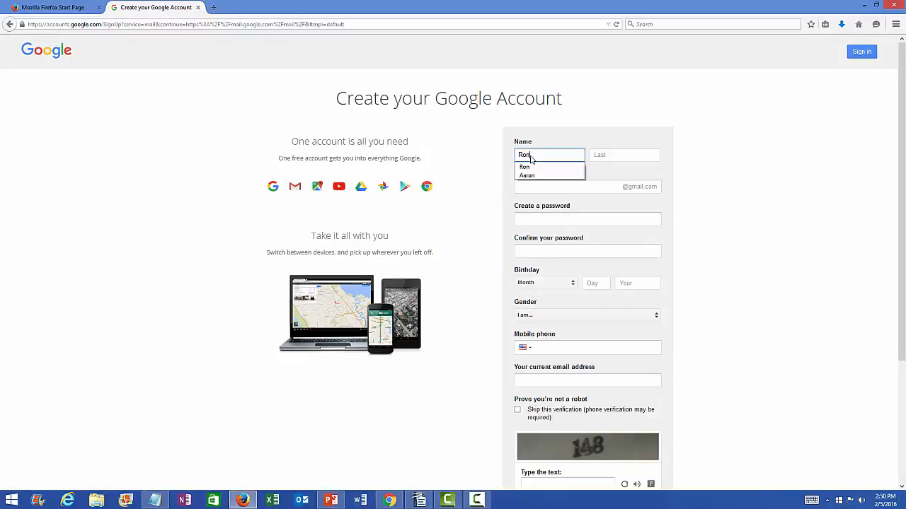
click(609, 157)
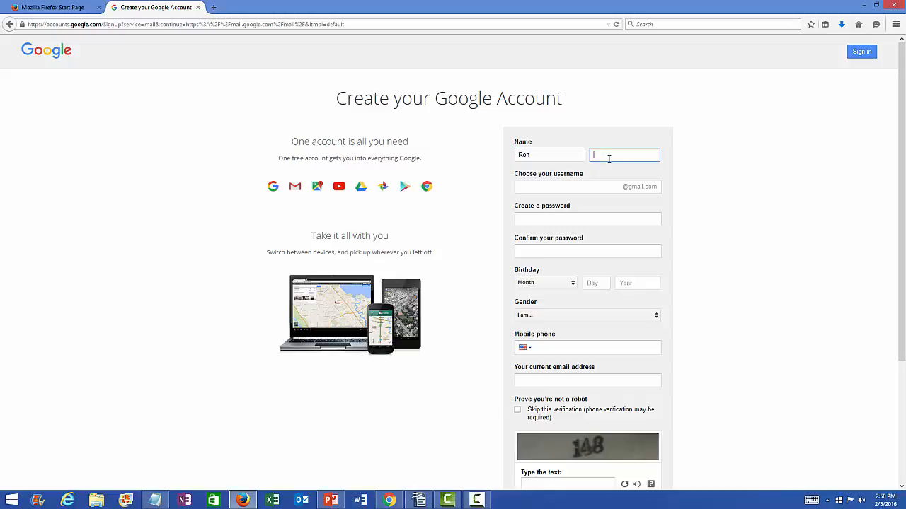
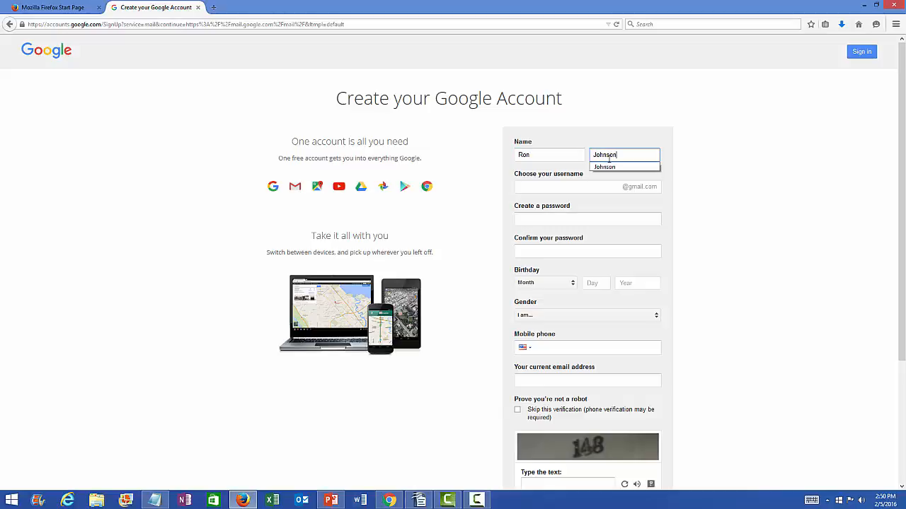
click(531, 186)
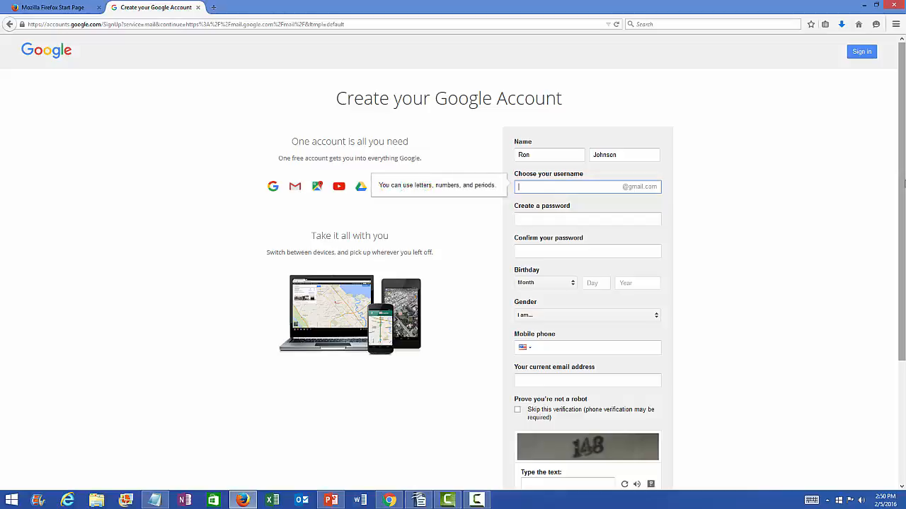
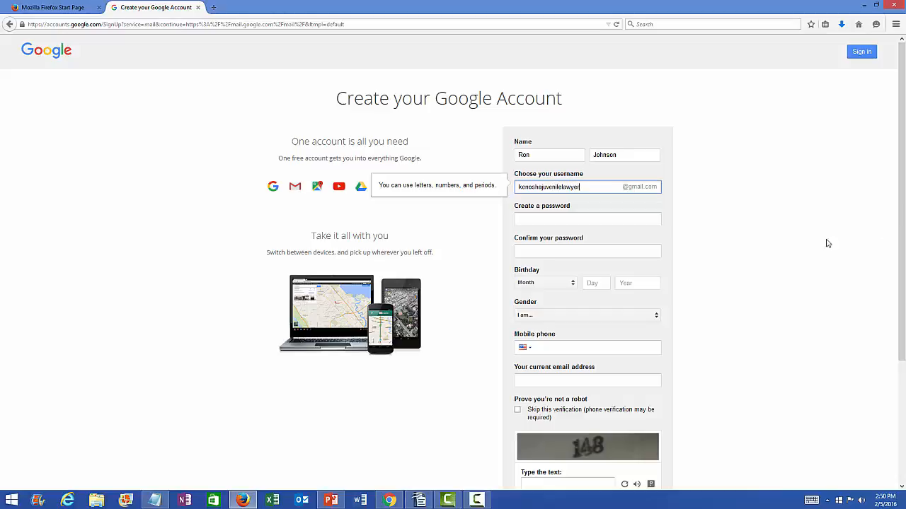
click(564, 219)
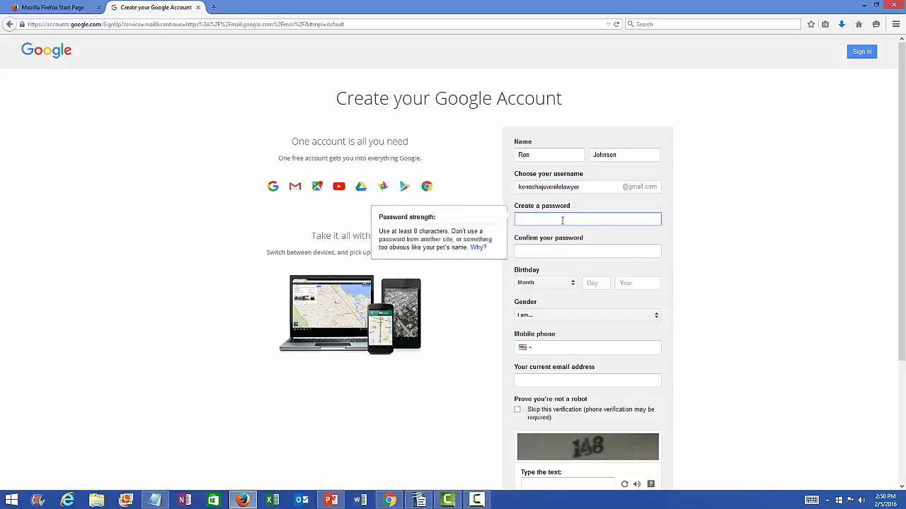
text(••••••••)
click(549, 248)
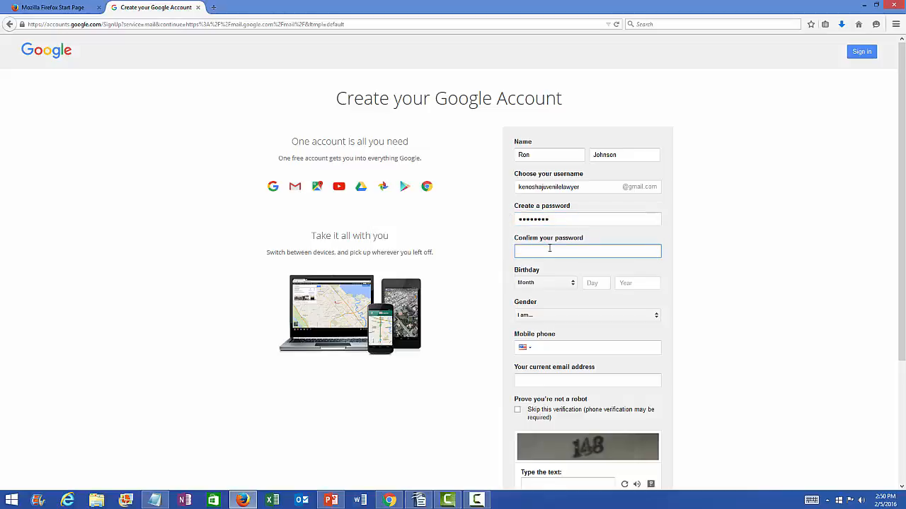
text(••••)
Step: Set the birthday to April 11, 1966 and the gender to Male
click(836, 290)
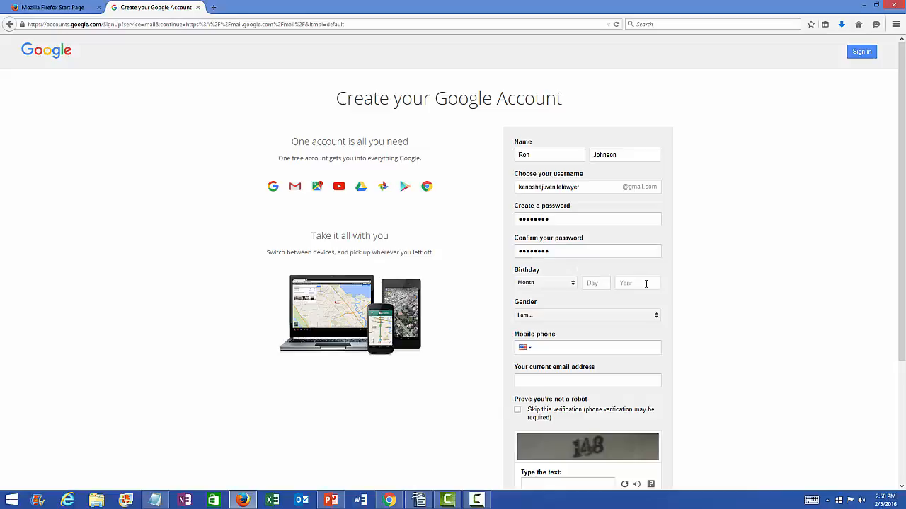
click(572, 284)
click(546, 317)
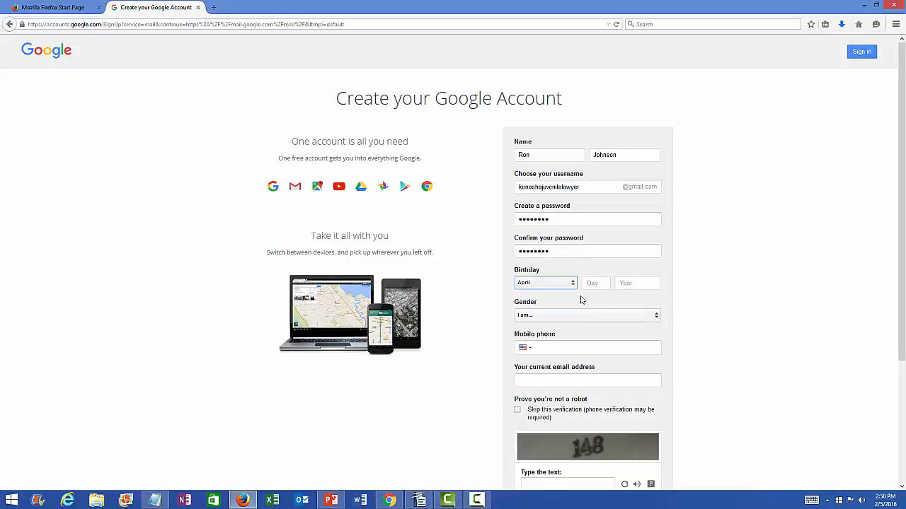
click(594, 285)
text(11)
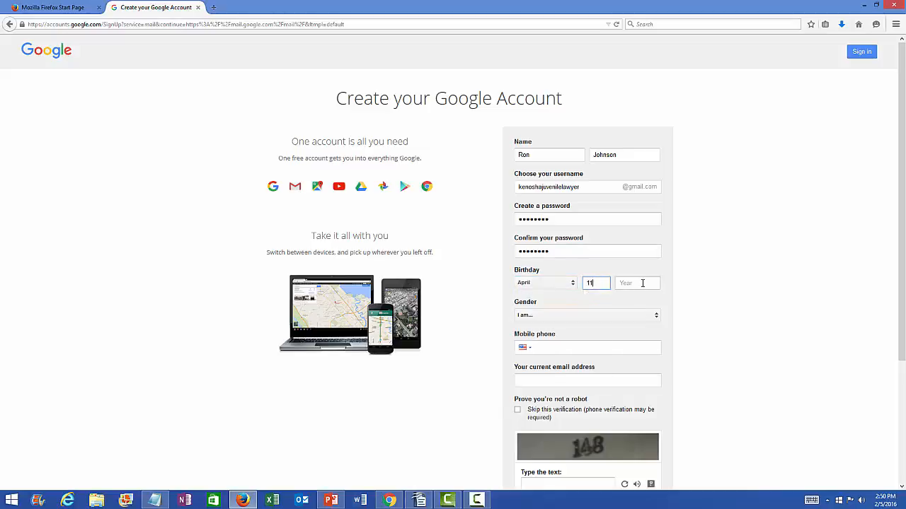
click(643, 283)
text(1966)
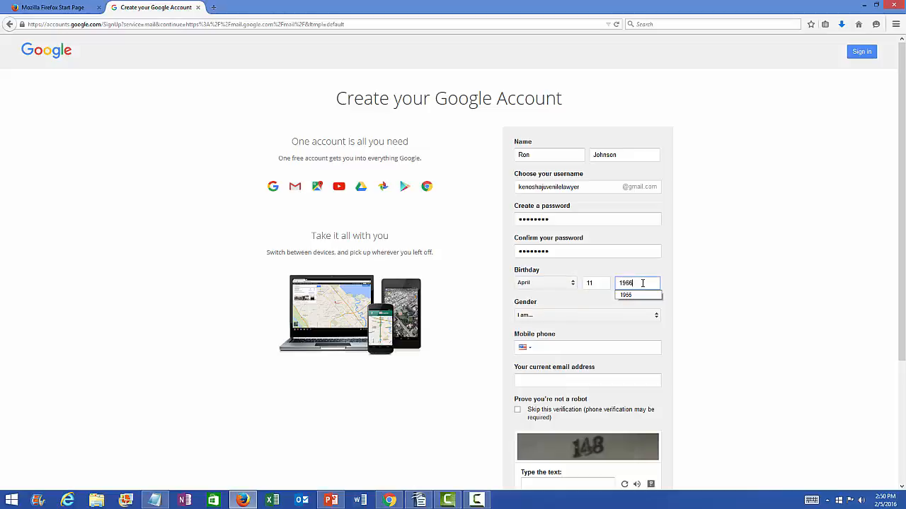
click(746, 260)
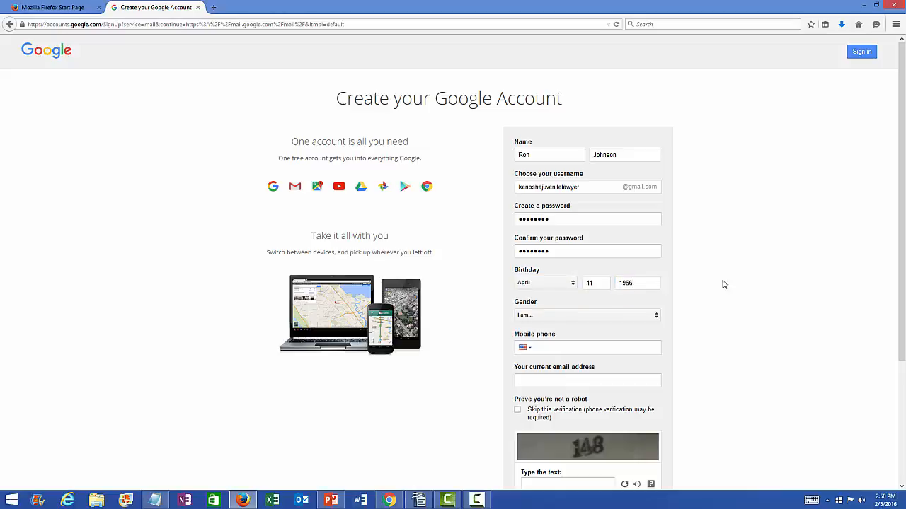
click(656, 318)
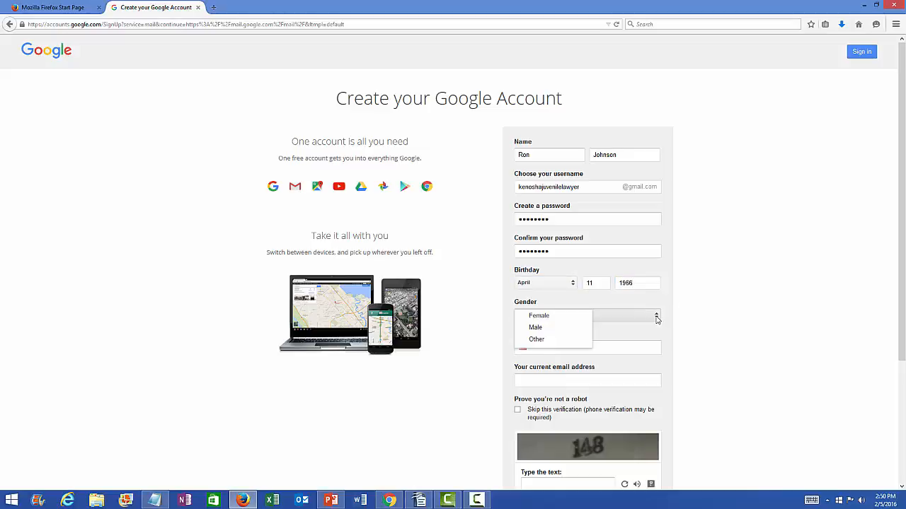
click(555, 329)
Step: Paste the contact e-mail, enter verification text 148, agree to the terms and submit
scroll(803, 333, down, 4)
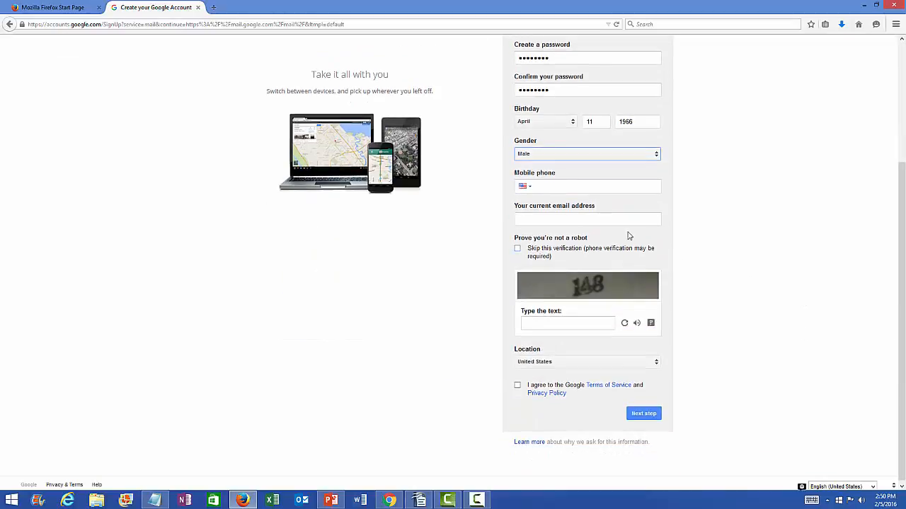
click(542, 220)
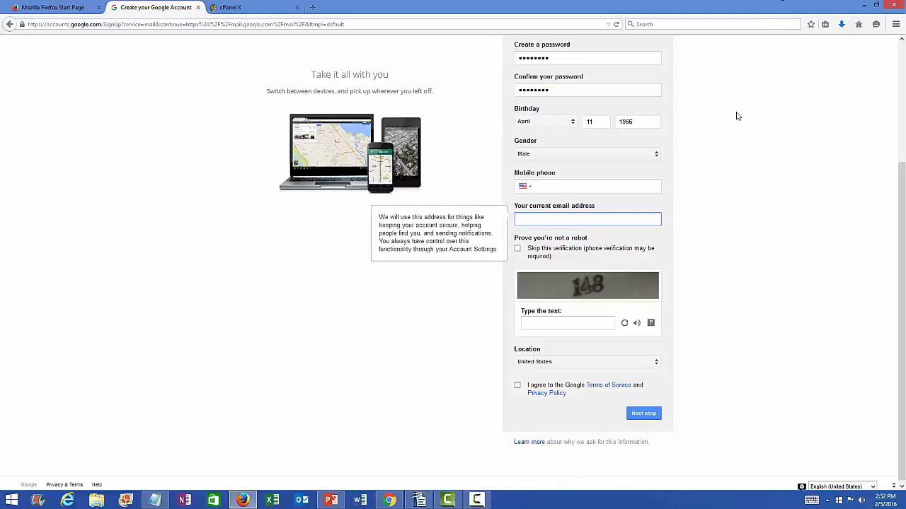
right_click(530, 219)
click(557, 259)
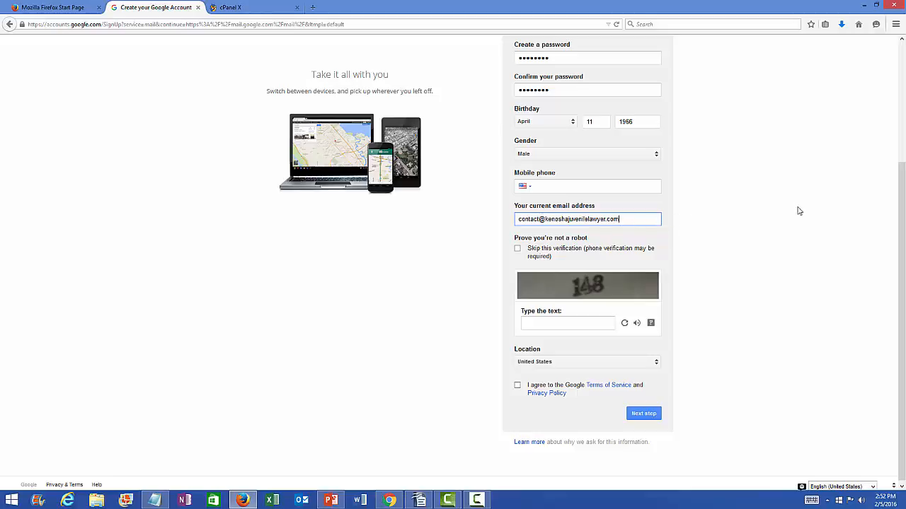
click(549, 322)
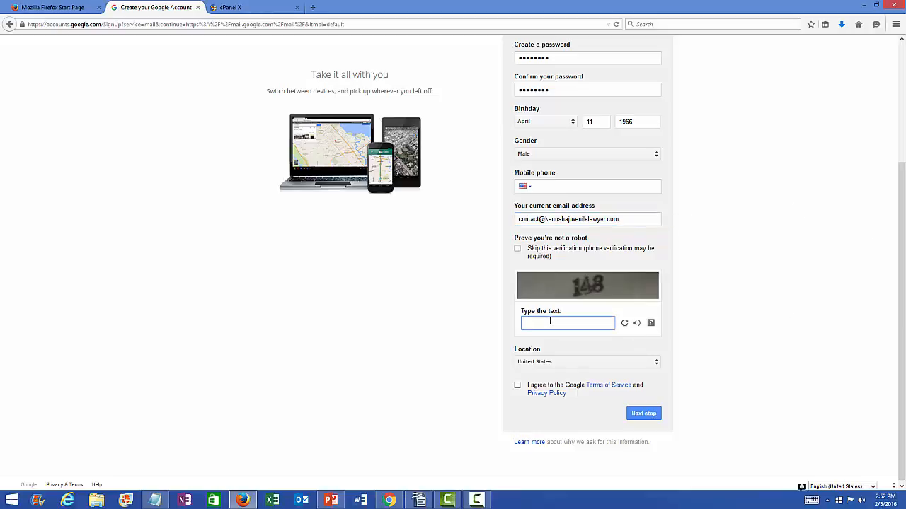
text(148)
click(517, 385)
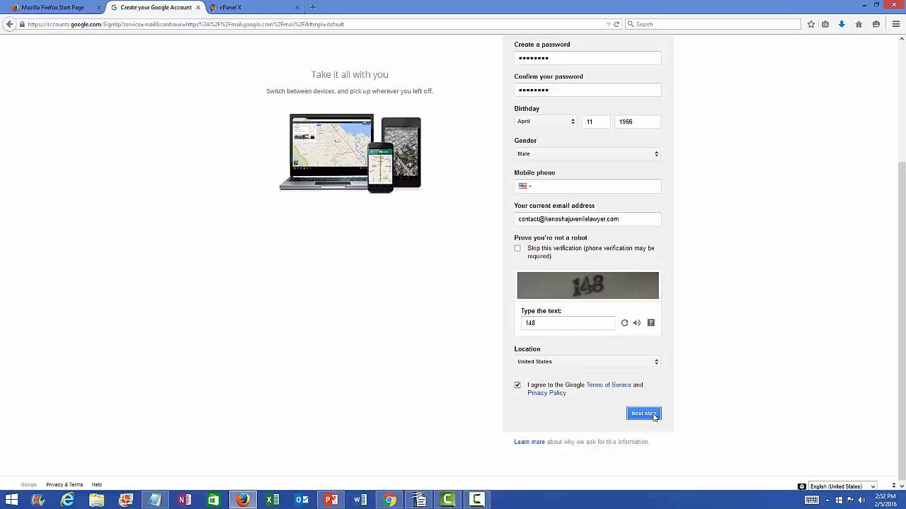
click(653, 416)
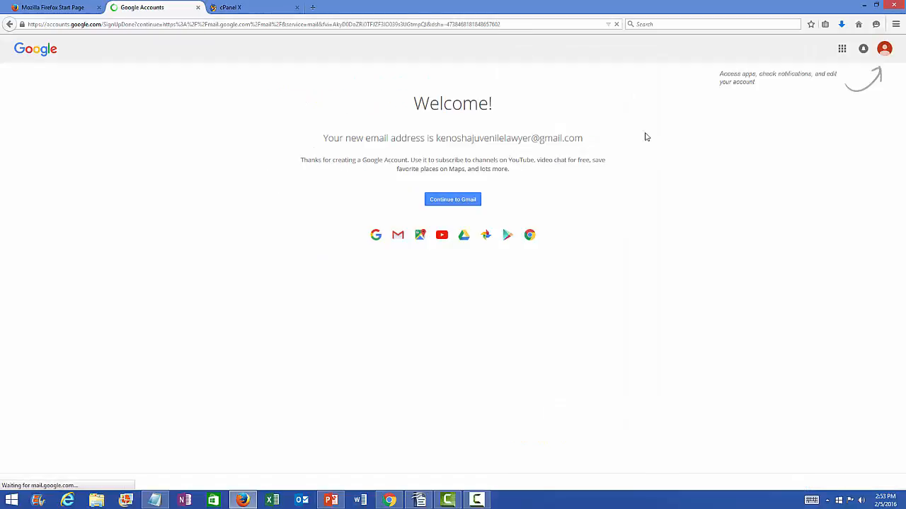
Step: Continue to the new Gmail inbox and open a fresh browser tab
click(473, 203)
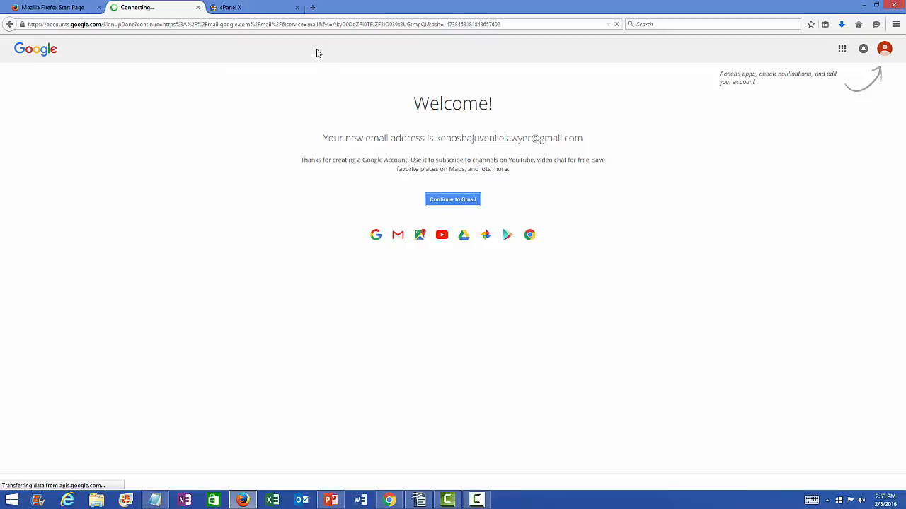
click(319, 10)
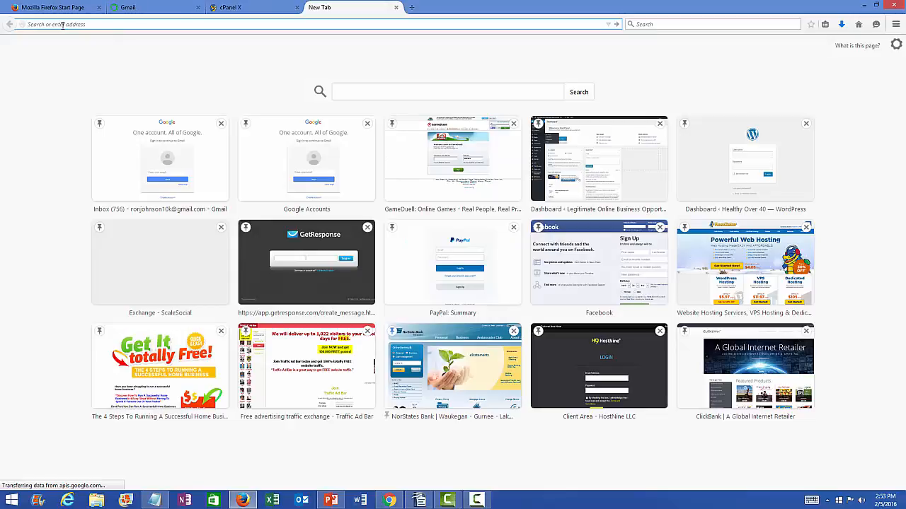
Step: Visit the mistyped goolge.com/business, hit a 404 Not Found, and close that tab
text(goo)
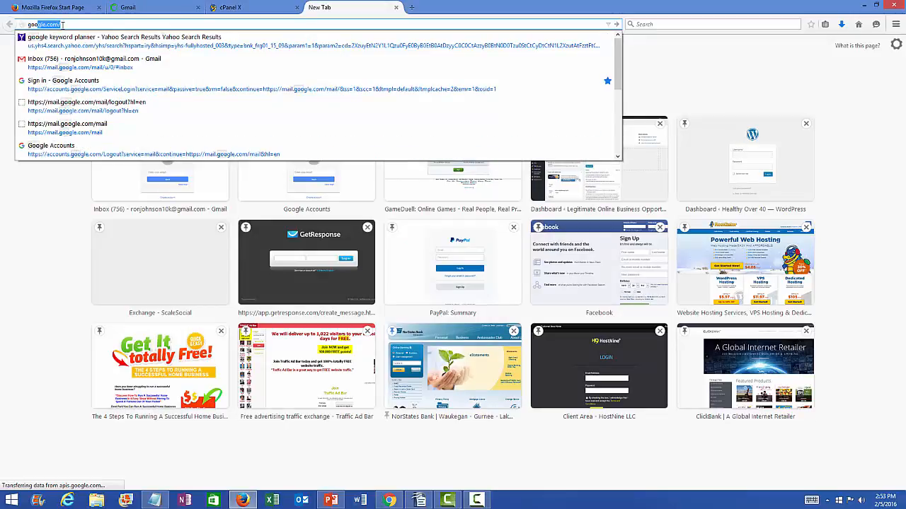
text(lge)
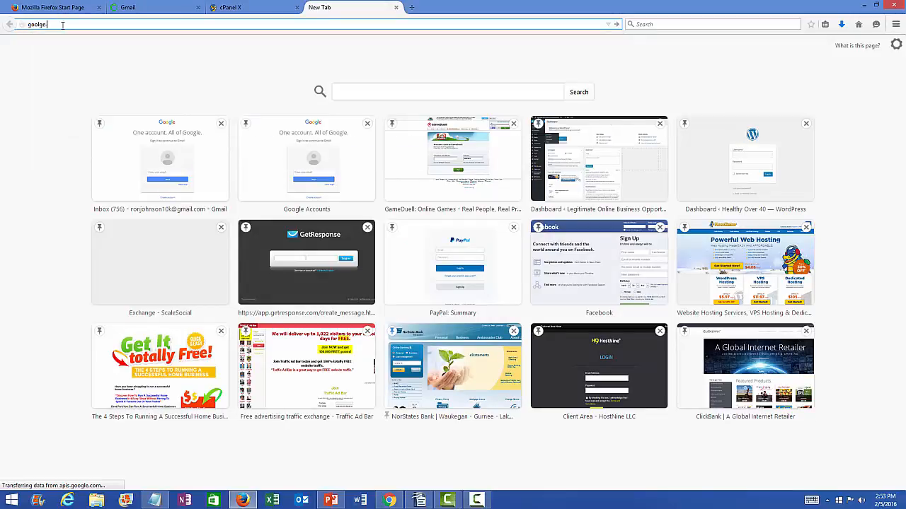
text(.com/business)
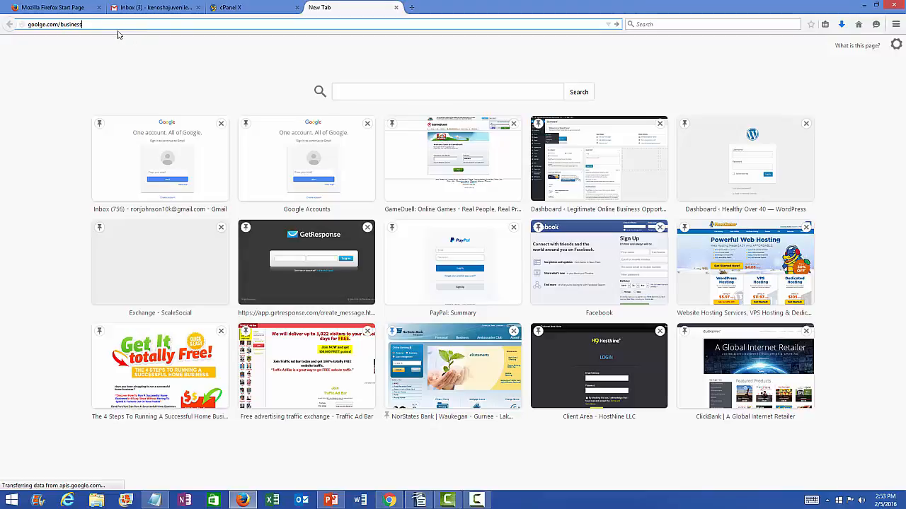
click(617, 26)
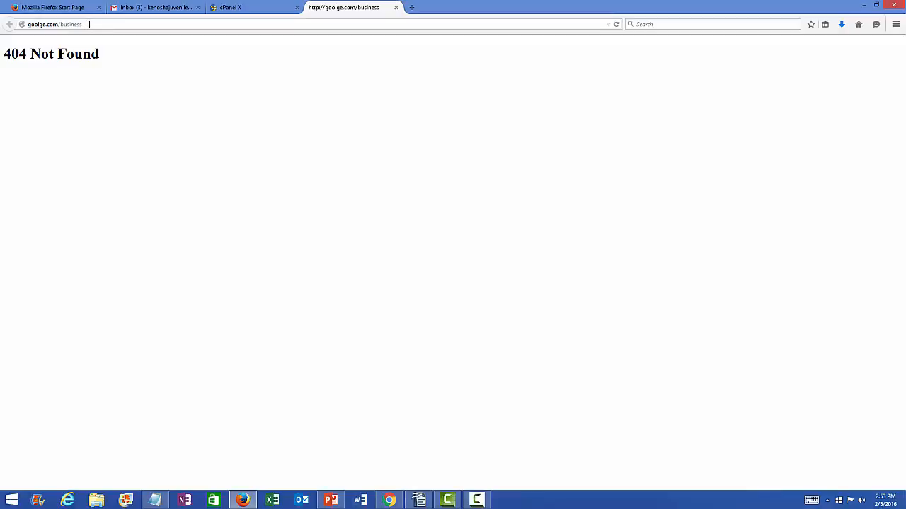
click(396, 8)
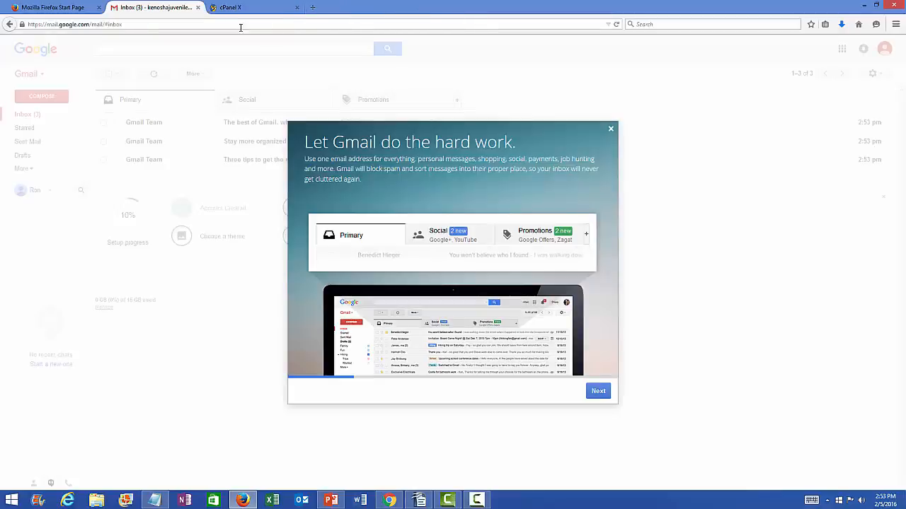
Step: Dismiss the Gmail welcome dialog, search 'google my business' in a new tab, and open that result
click(611, 132)
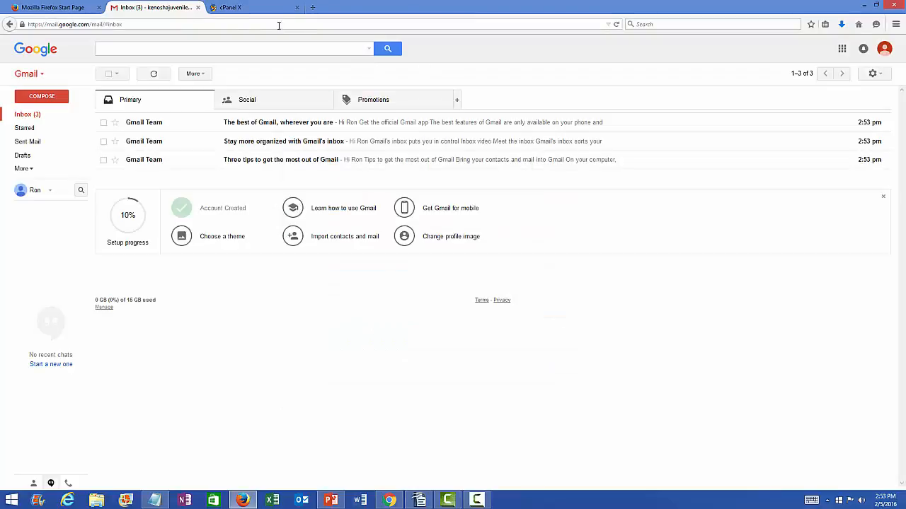
click(313, 8)
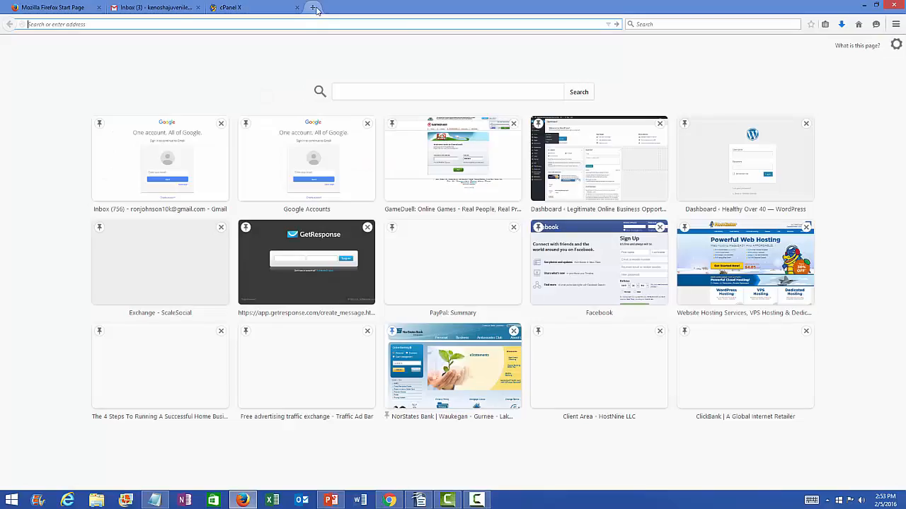
click(349, 93)
text(google)
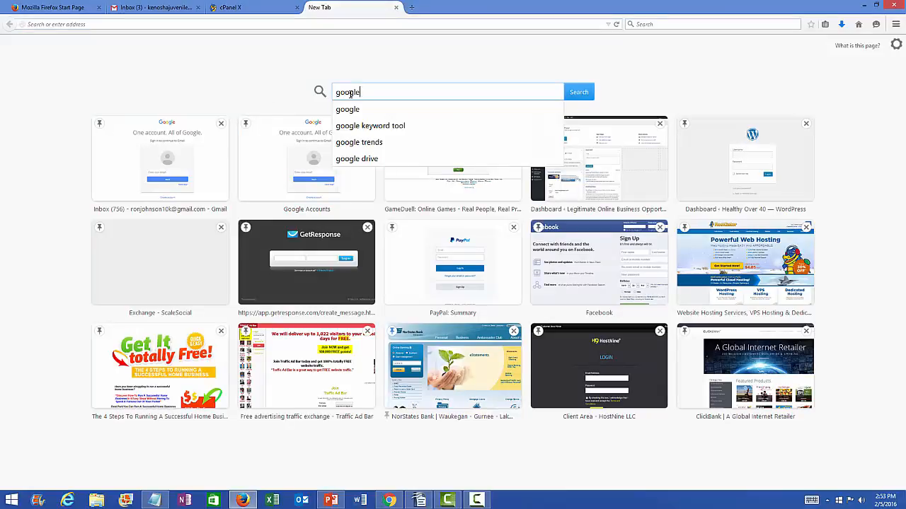
text( my busin)
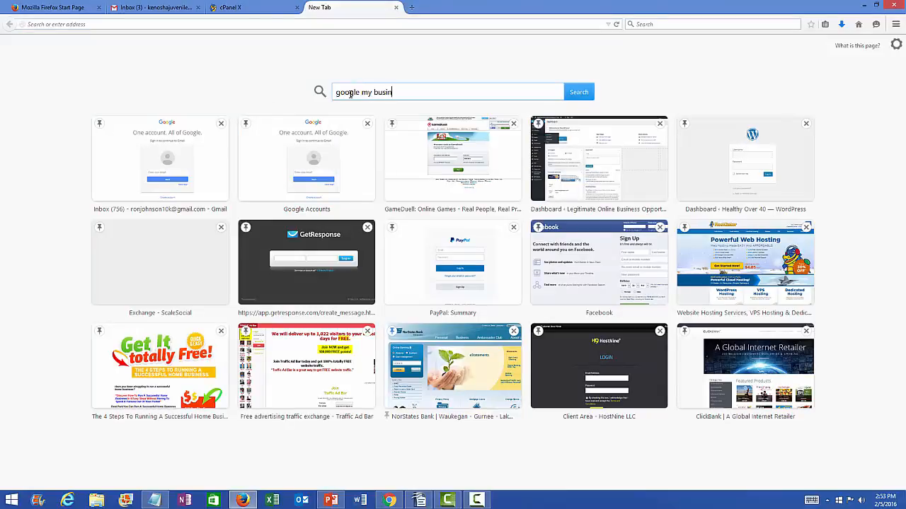
text(ess)
key(Return)
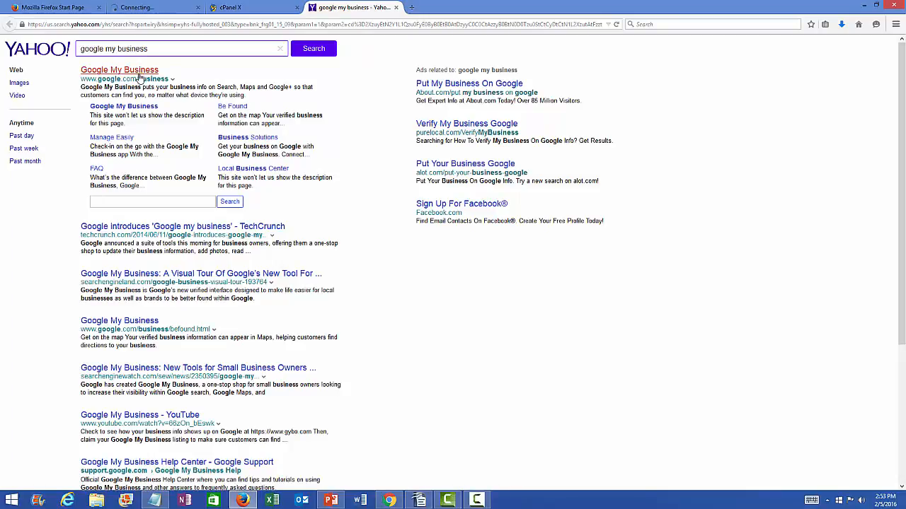
click(140, 71)
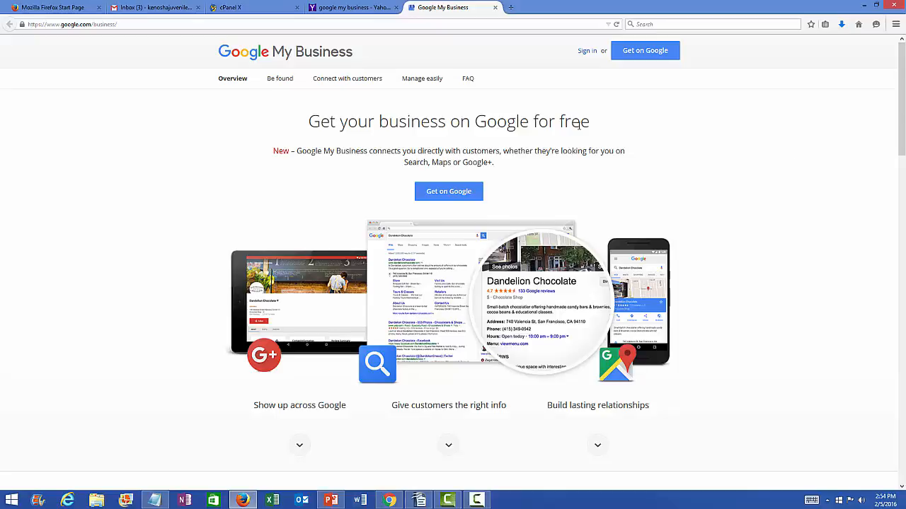
Step: Search for 'Kenosha juvenile lawyer' and, finding no match, choose Add your business
click(458, 195)
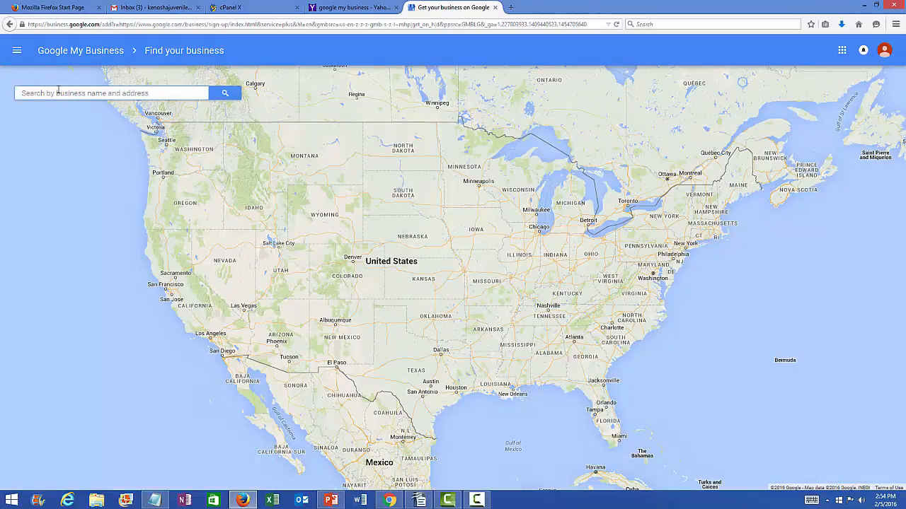
text(juvenile)
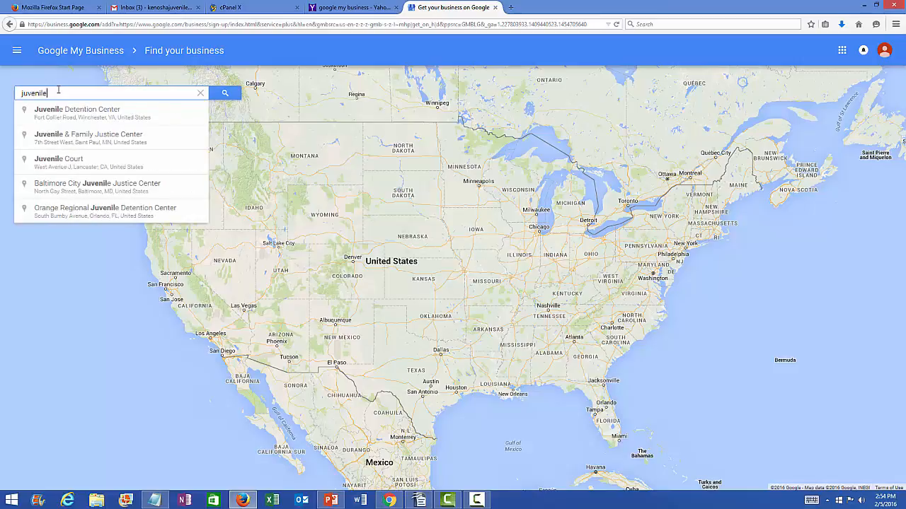
text( lawyer)
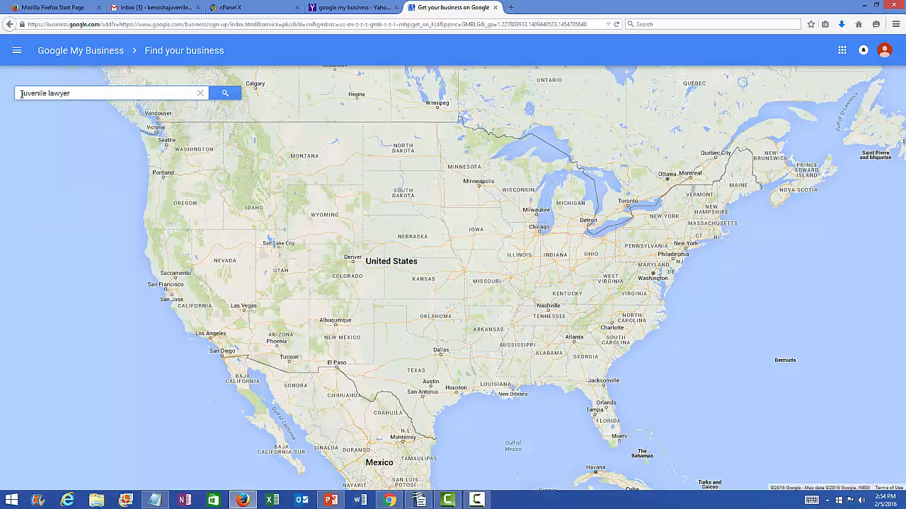
click(22, 93)
text(Kenosha)
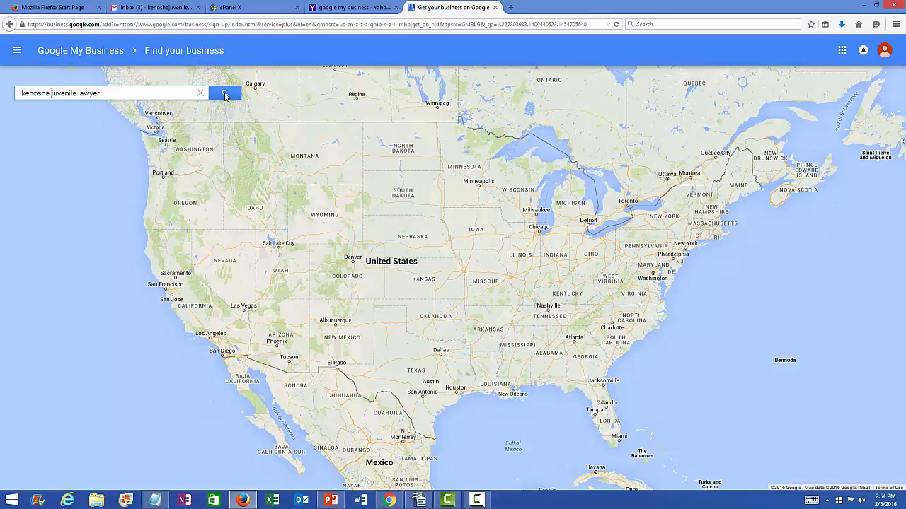
click(225, 94)
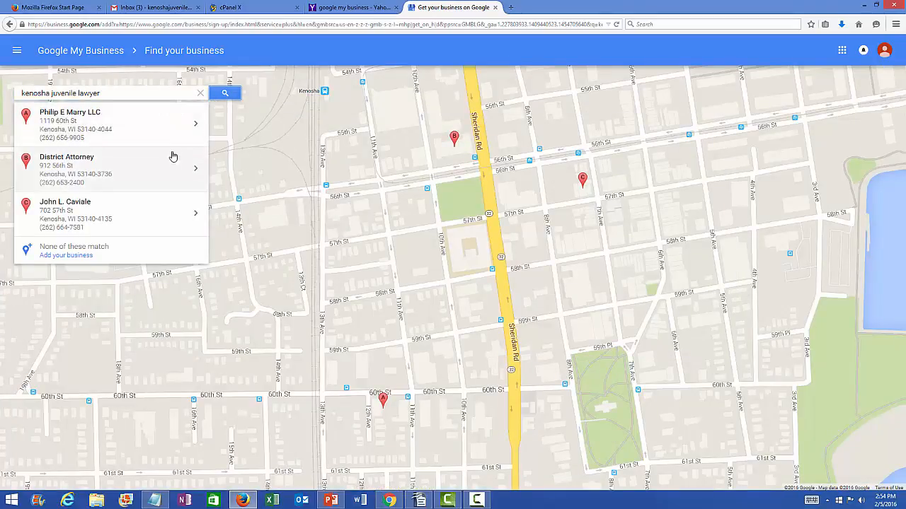
click(66, 255)
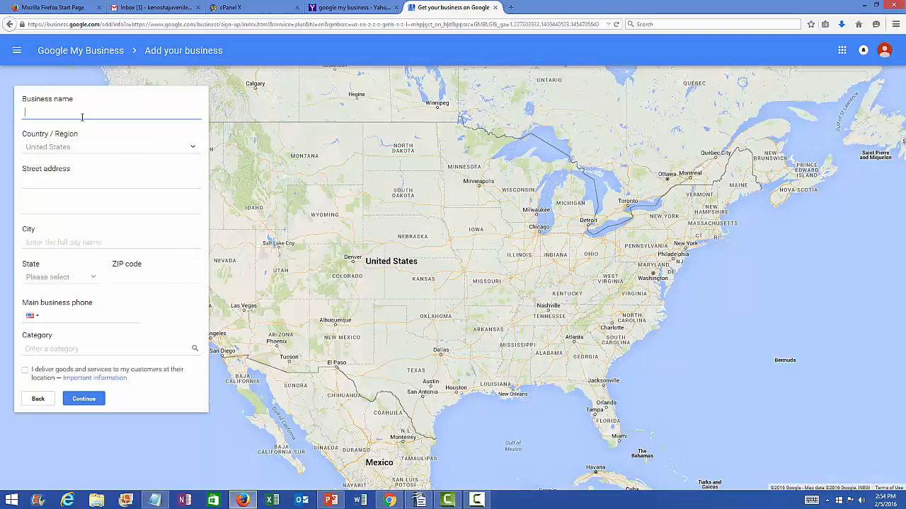
Step: Enter 'Kenosha Juvenile Lawyer' as the business name and move on to the street address
click(56, 113)
text(K)
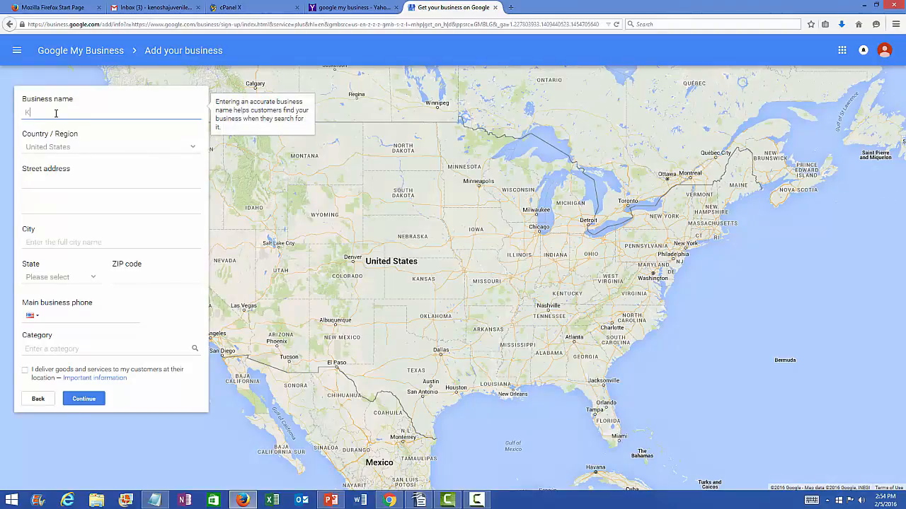
text(enosha Juvenile Lawyer)
click(44, 181)
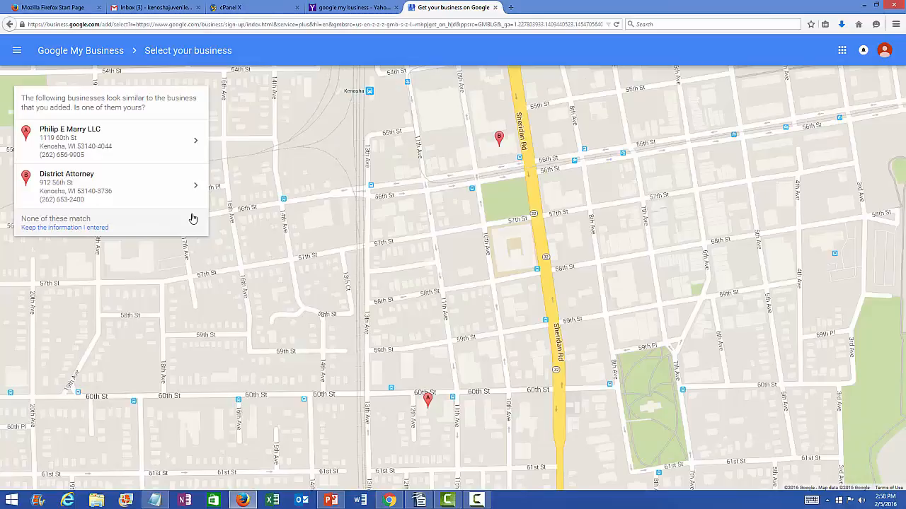
Step: Keep the entered business information and confirm it
click(478, 501)
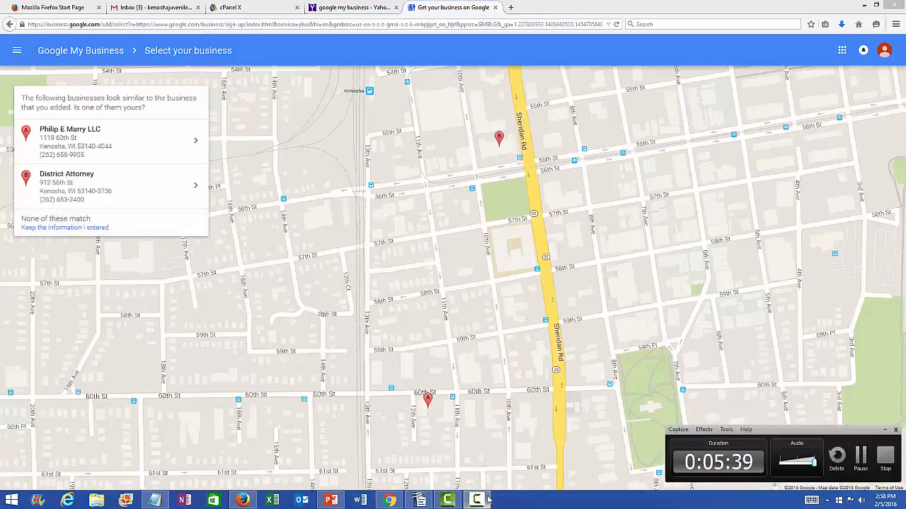
click(885, 430)
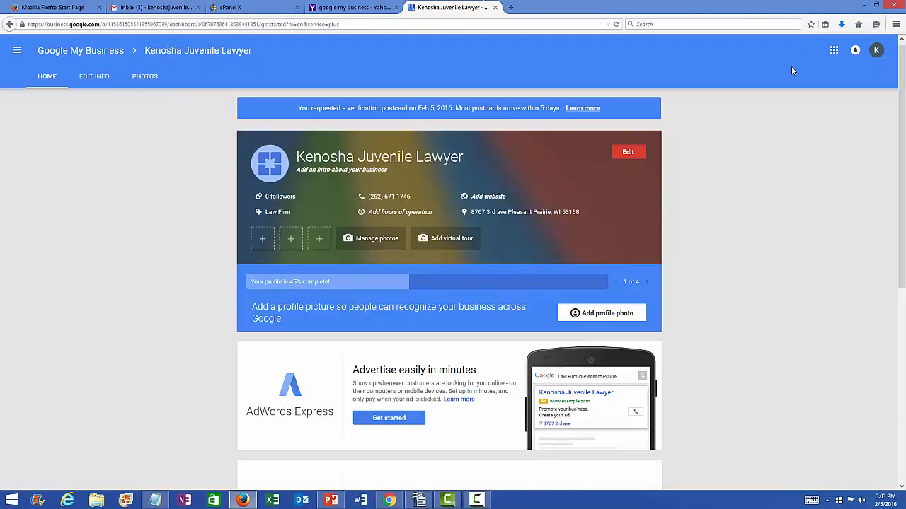
Step: Open the listing's Contact info dialog via Add website on the business card
drag(904, 149, 905, 124)
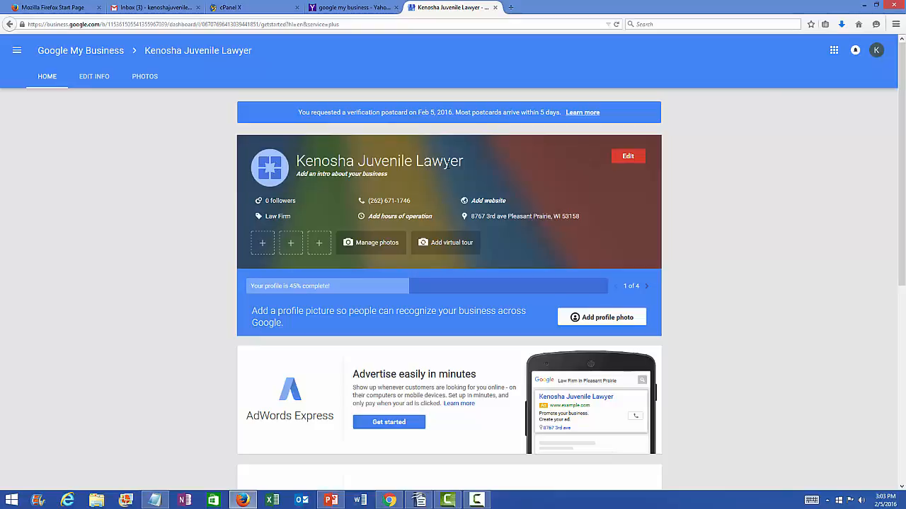
click(483, 202)
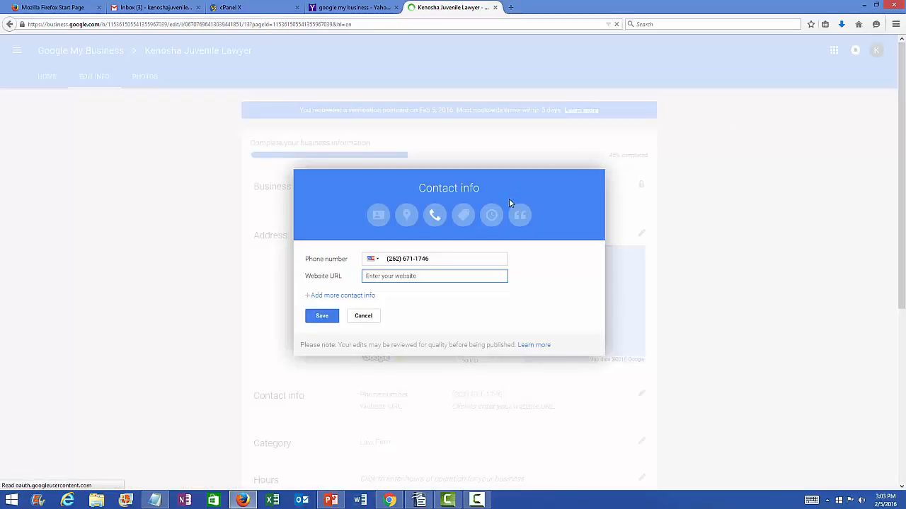
Step: Copy the website domain from the contact notes
click(154, 500)
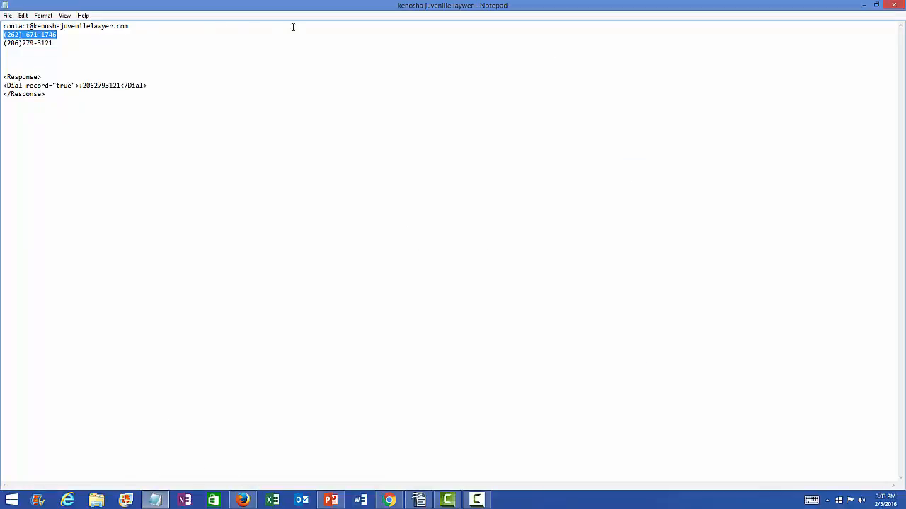
drag(128, 26, 33, 26)
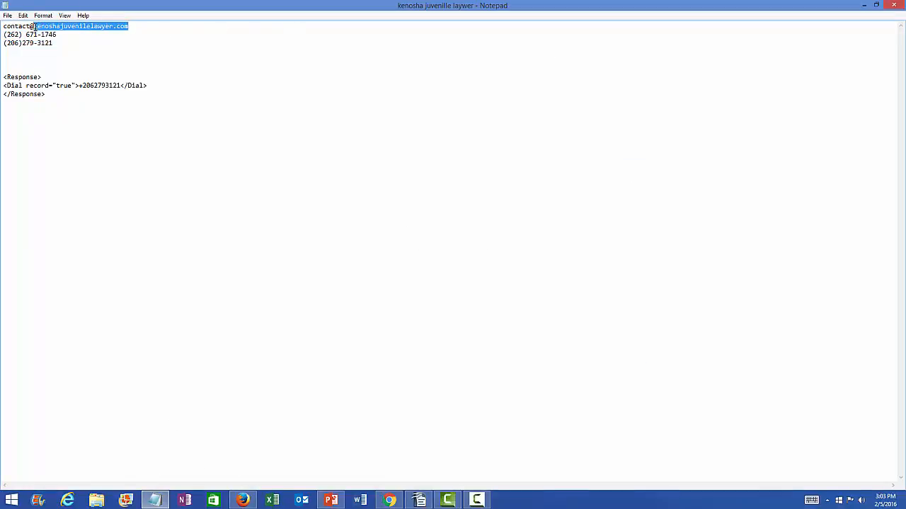
right_click(42, 27)
click(50, 57)
click(864, 4)
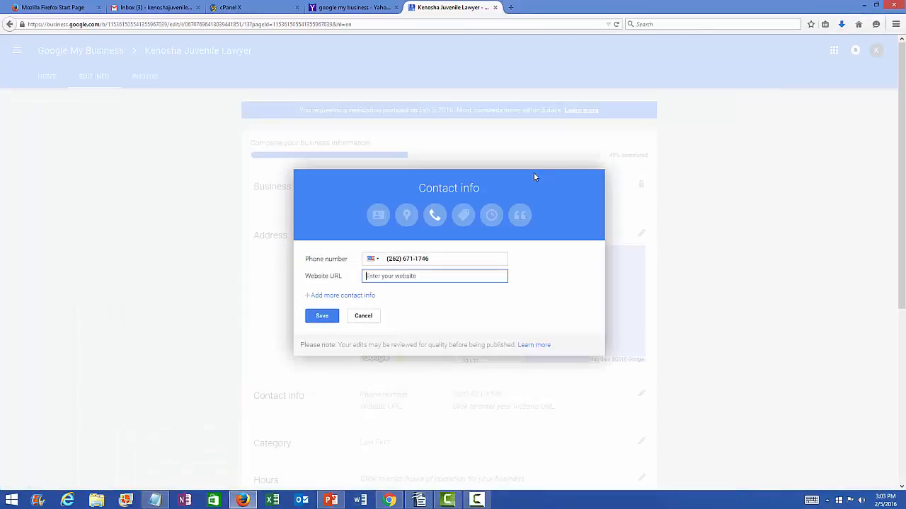
click(378, 277)
text(http://)
right_click(394, 279)
click(415, 317)
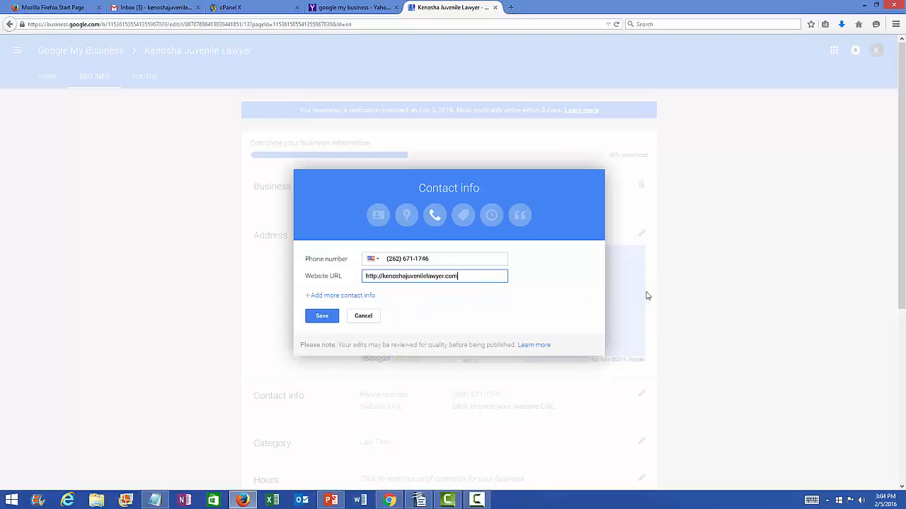
click(352, 297)
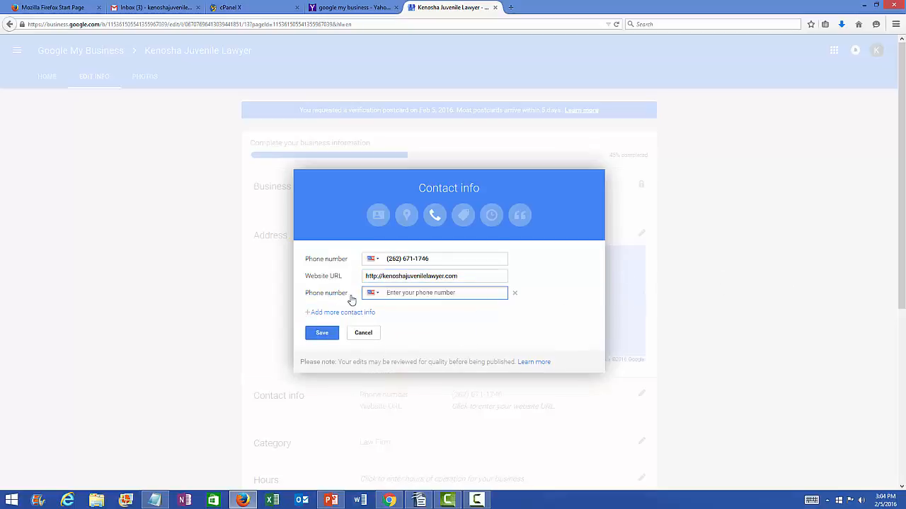
click(514, 295)
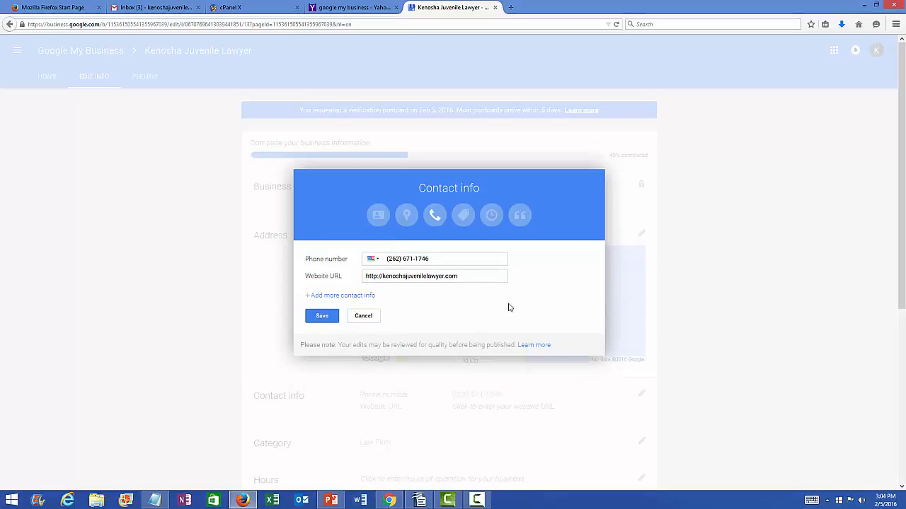
click(329, 322)
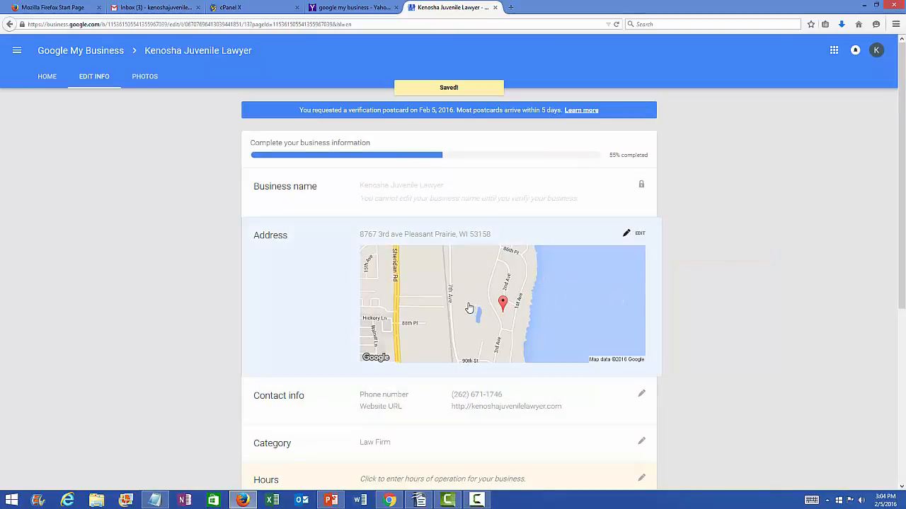
Step: Set weekday hours to 9:00 am–5:00 pm, leaving Saturday and Sunday closed, and save
drag(902, 203, 903, 327)
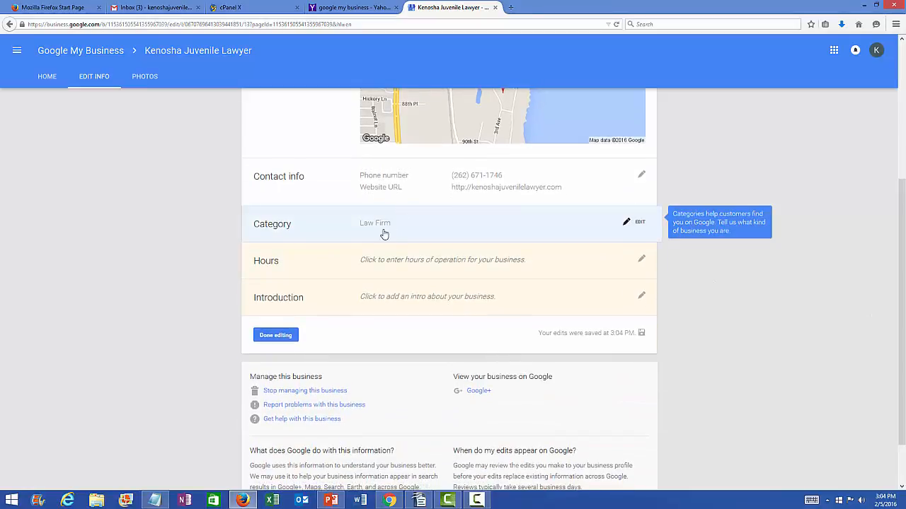
click(640, 263)
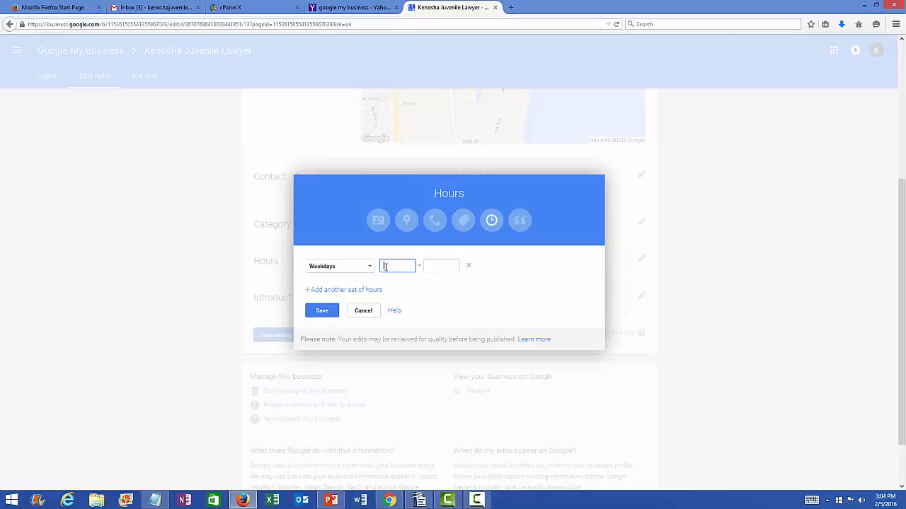
text(9)
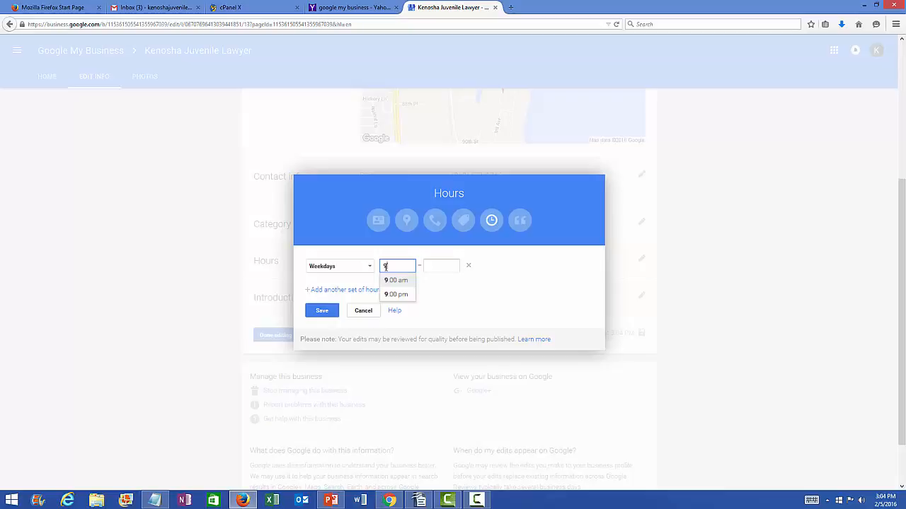
click(391, 280)
click(435, 266)
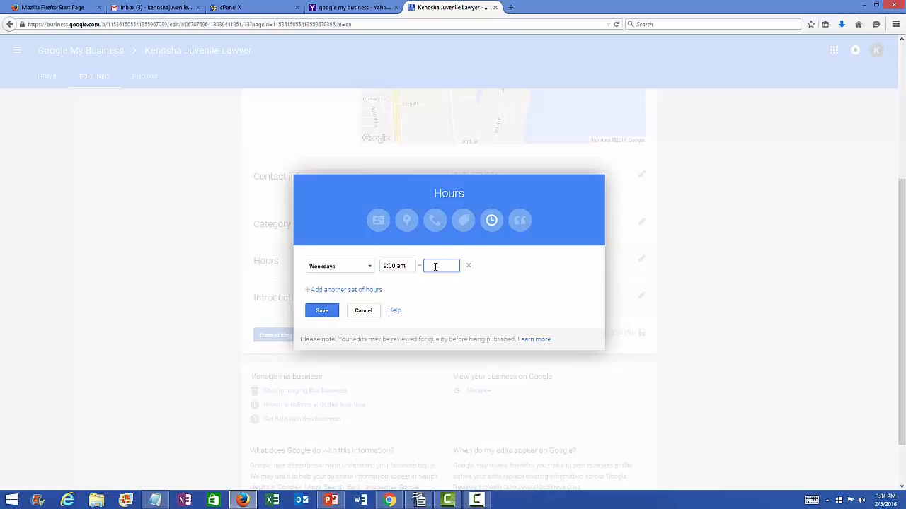
text(5)
click(433, 282)
click(323, 312)
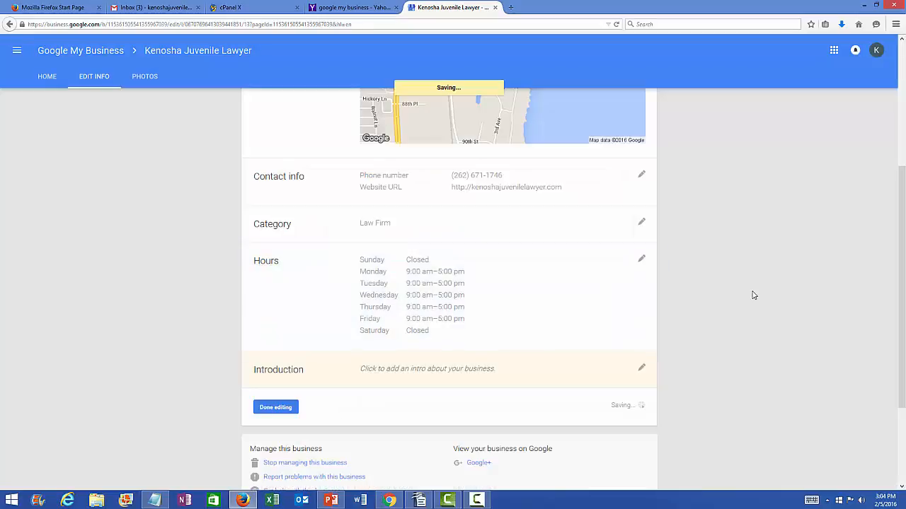
scroll(754, 294, down, 3)
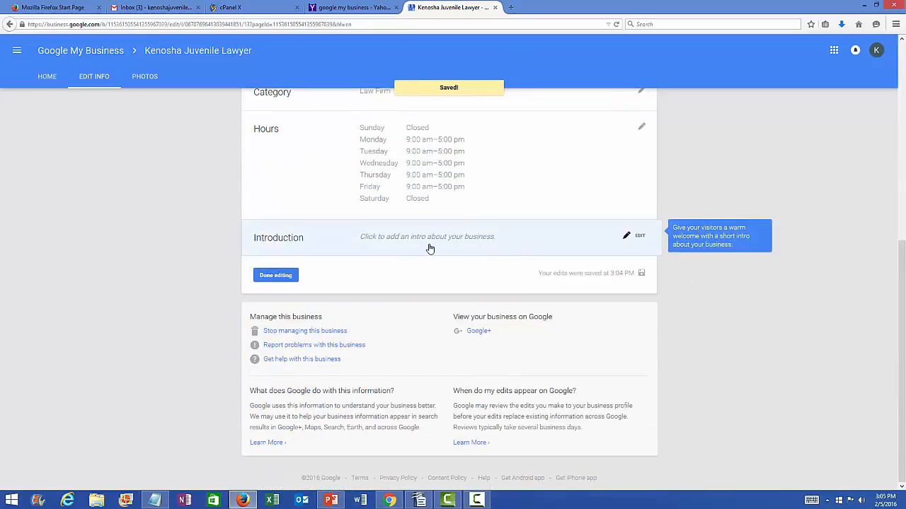
Step: Draft 'Kenosha Juvenile lawyer' in the Introduction, then replace it with the full pasted paragraph
click(639, 238)
click(335, 262)
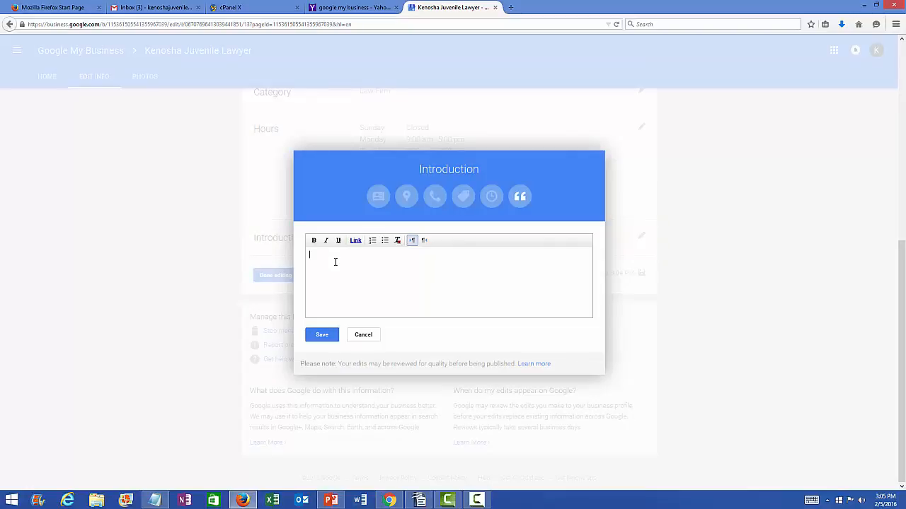
text(Kenosha Juvenile lawyer)
text(We at Kenosha Juvenile Law are dedicated to giving your child the best representation available. We understand that Juveniles make mistakes but those mistakes should not ruin their chance of turning their life around and that everyone, especially at their age, deserves a second chance. For more information you can visit out website by clicking HERE)
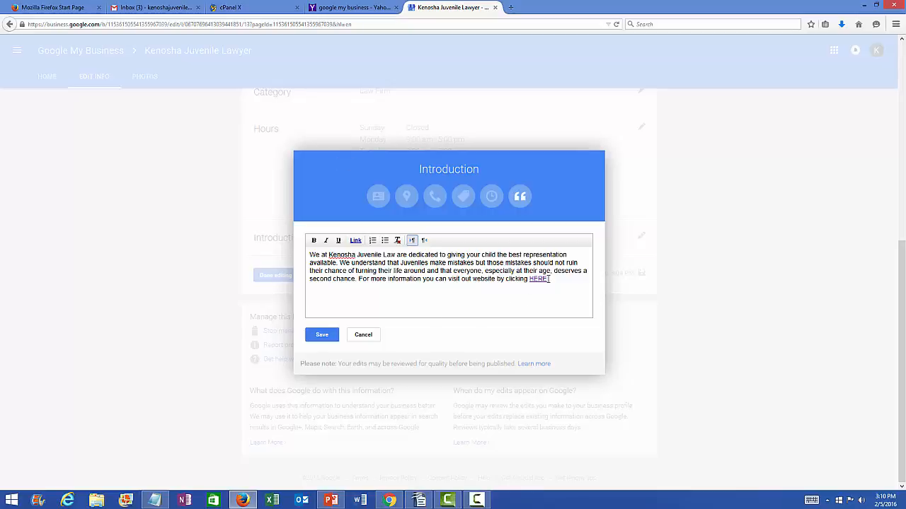
Step: Link the word HERE to kenoshajuvenilelawyer.com and save the introduction
drag(550, 279, 528, 279)
click(356, 241)
right_click(388, 272)
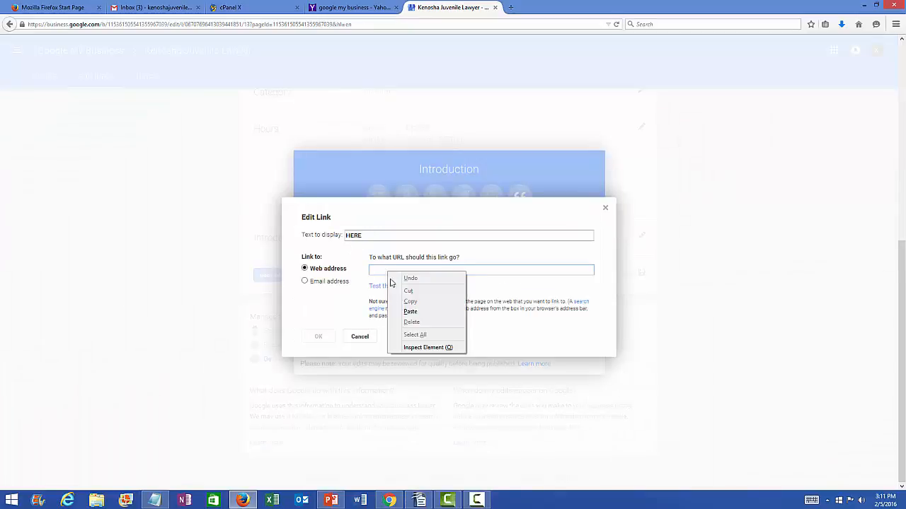
click(410, 312)
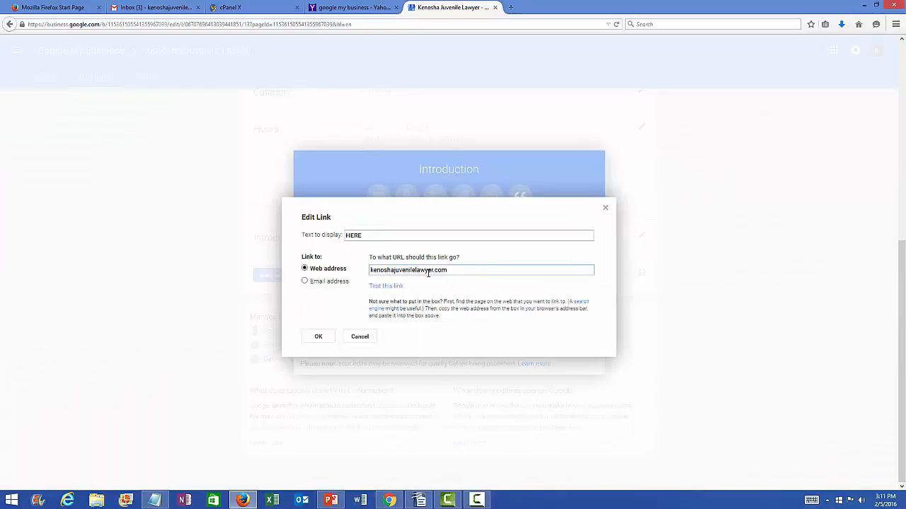
click(319, 336)
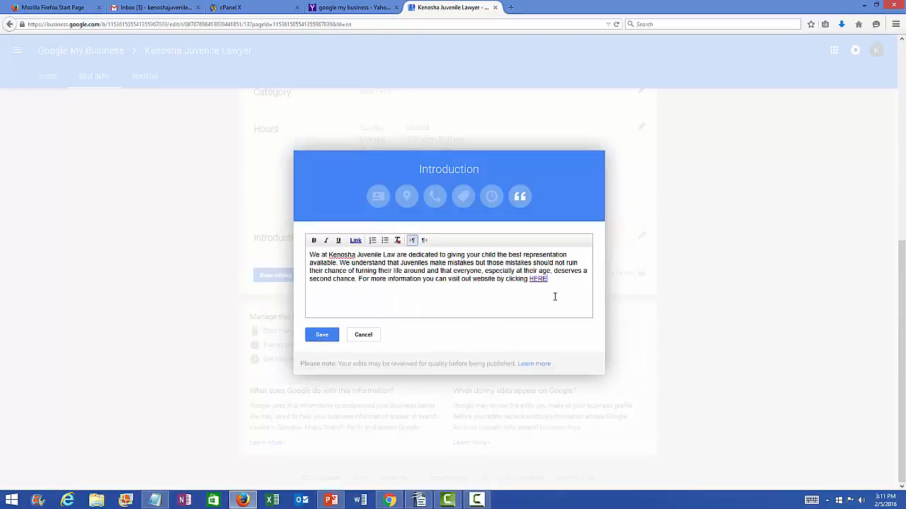
click(324, 335)
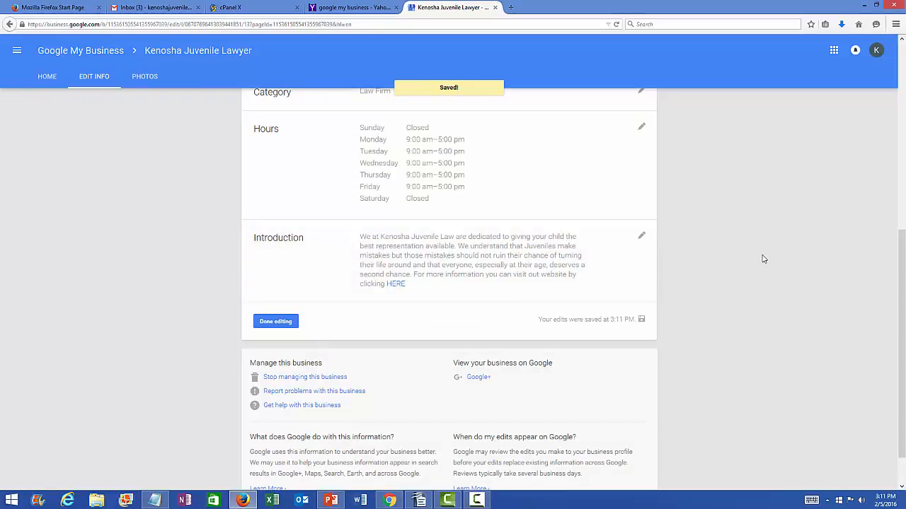
Step: Review the saved website, hours and introduction, then finish editing to reach the Kenosha Juvenile Lawyer dashboard
scroll(764, 258, up, 3)
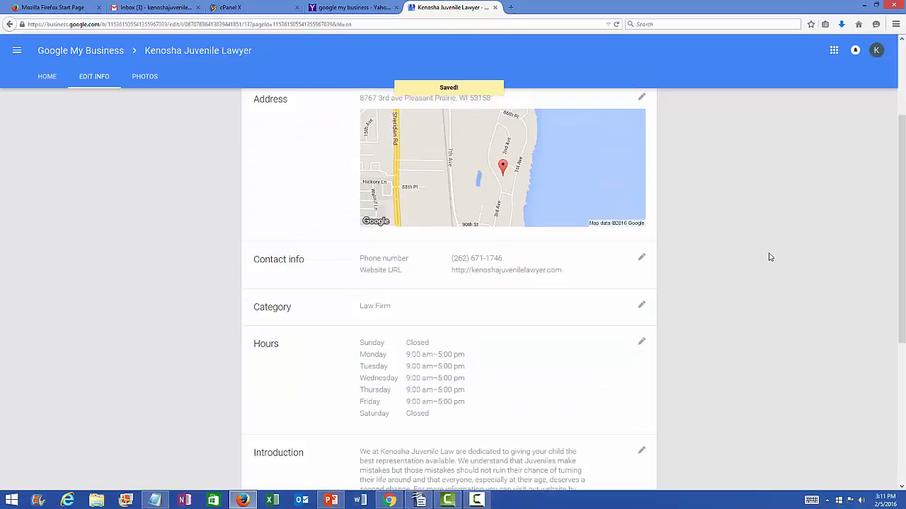
scroll(770, 257, down, 4)
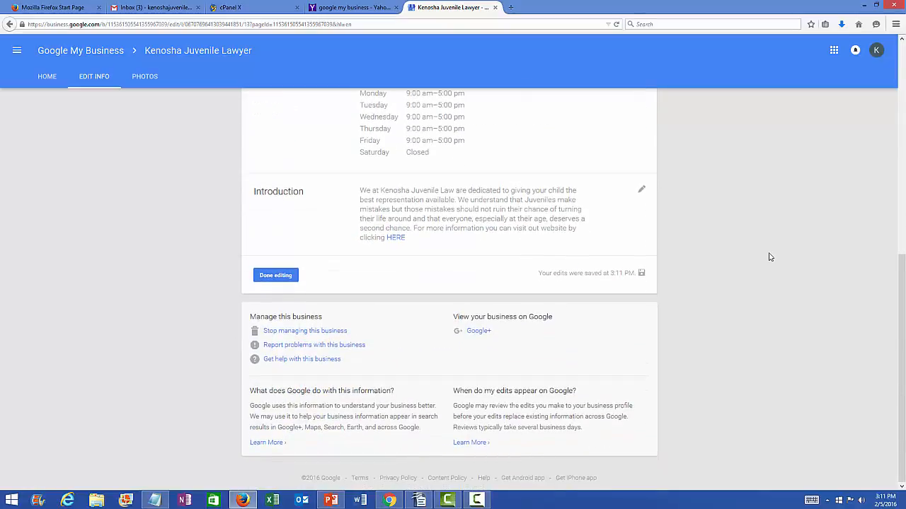
click(279, 278)
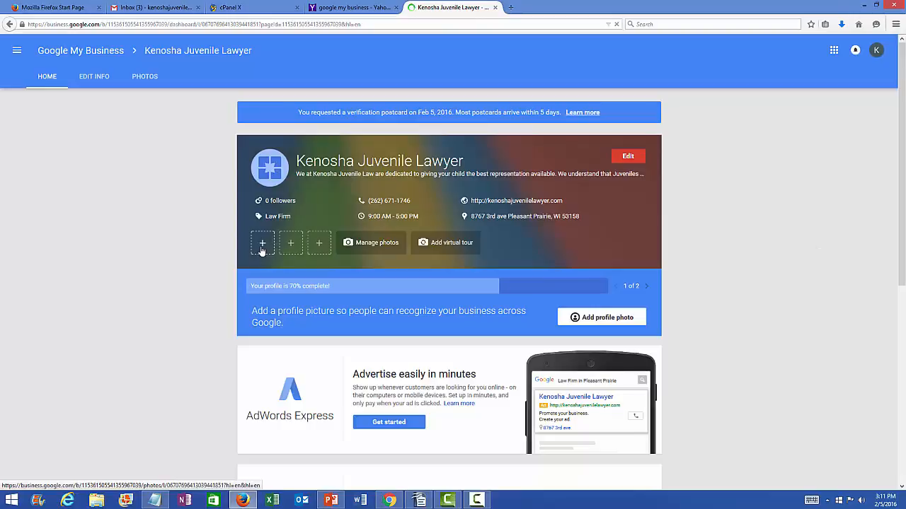
Step: Go to the listing's Photos page and dismiss the Introducing Business Photos dialog
click(262, 244)
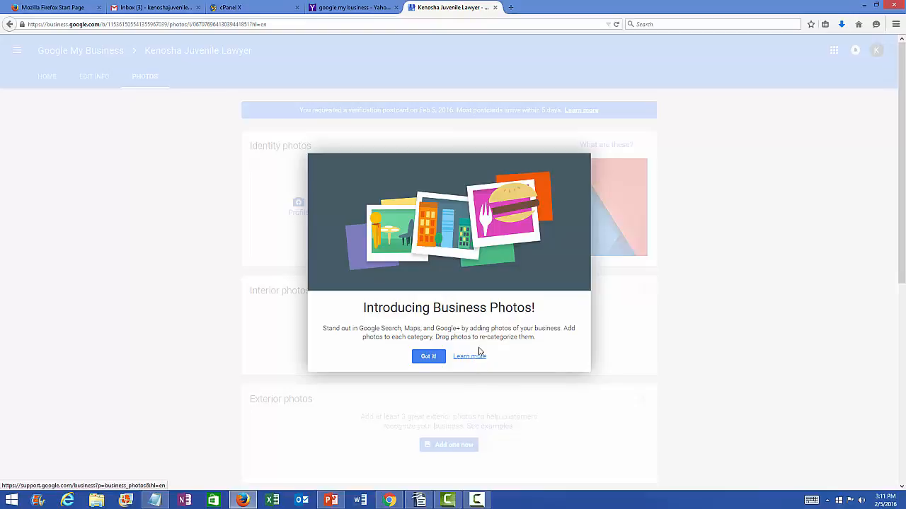
click(429, 358)
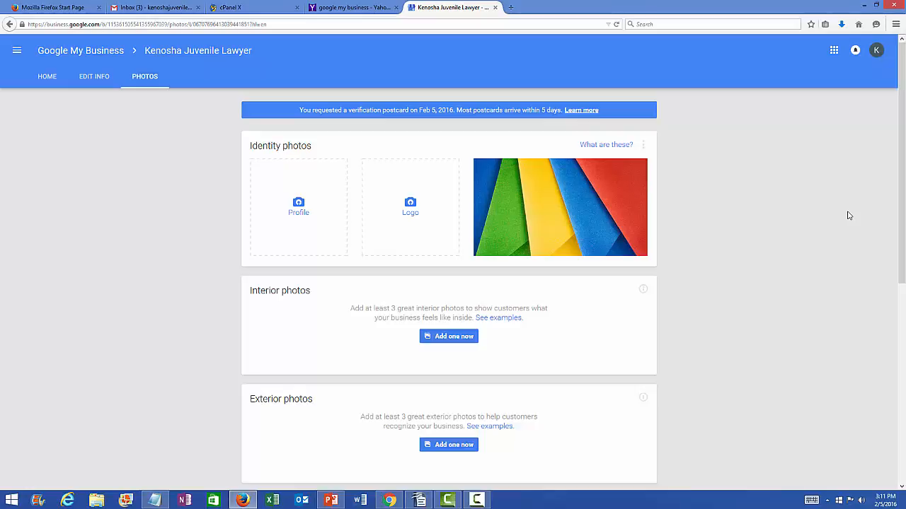
Step: Try uploading IMG_0179.JPG as the profile photo, then dismiss the too-small error and cancel
click(298, 213)
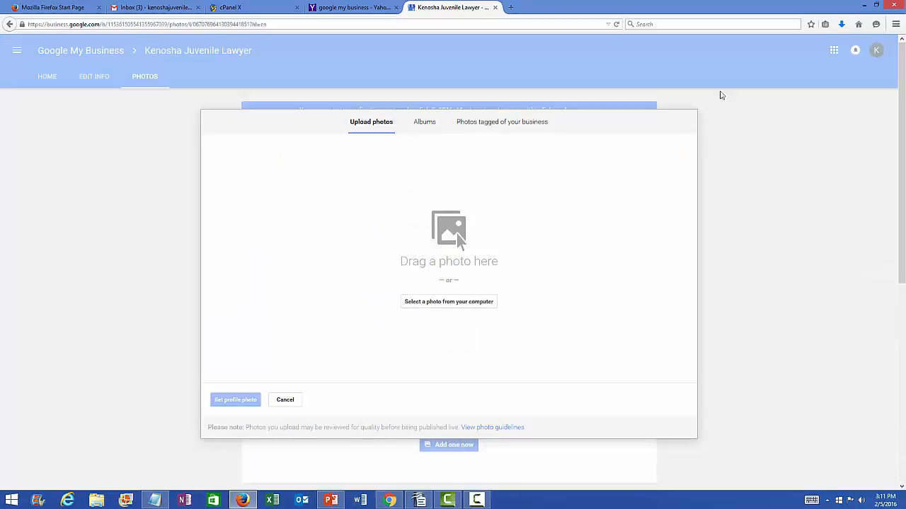
click(841, 25)
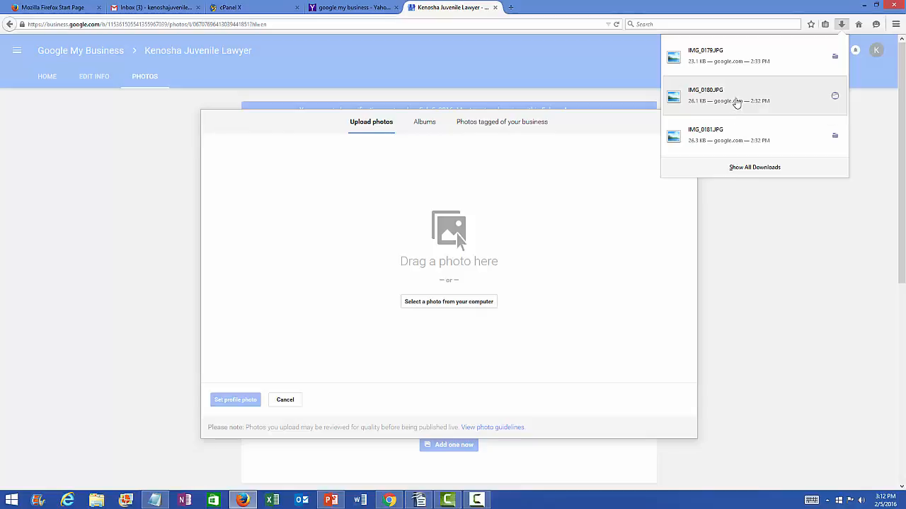
drag(725, 60, 450, 280)
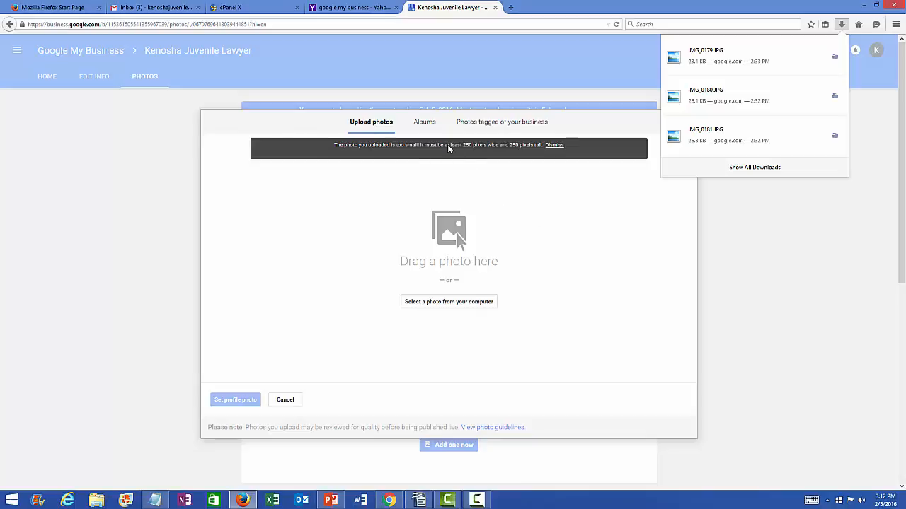
click(555, 147)
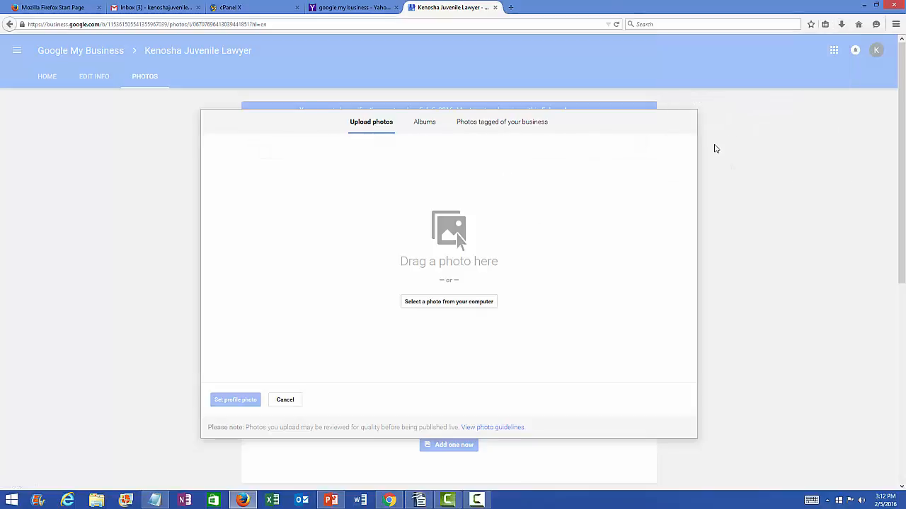
click(294, 402)
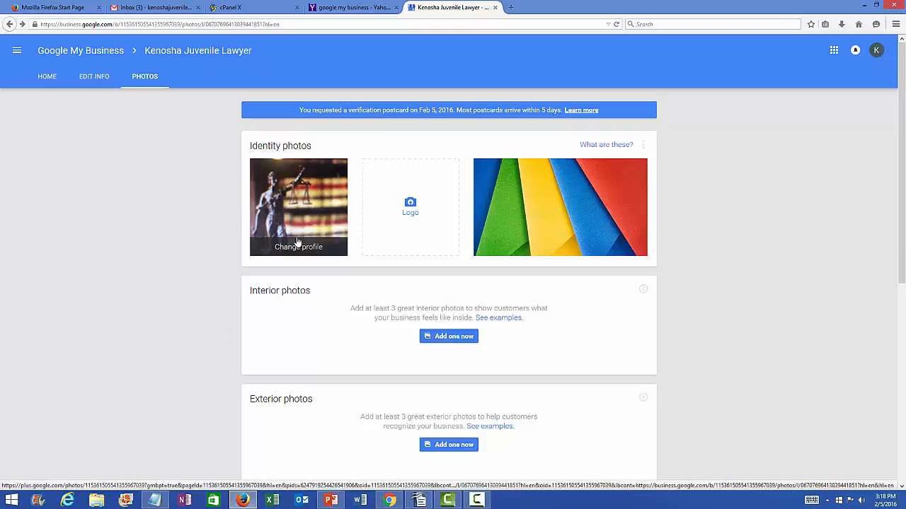
Step: Share the Lady Justice photo's location data with album viewers
click(299, 206)
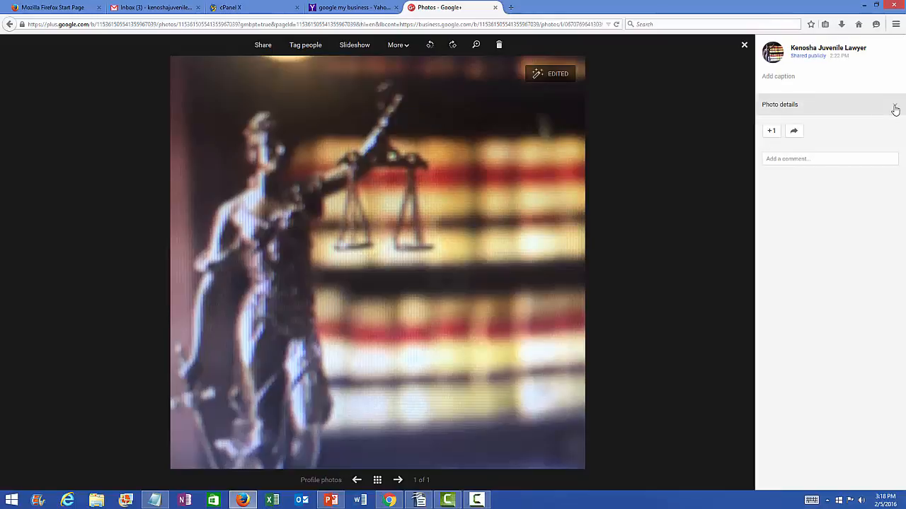
click(895, 107)
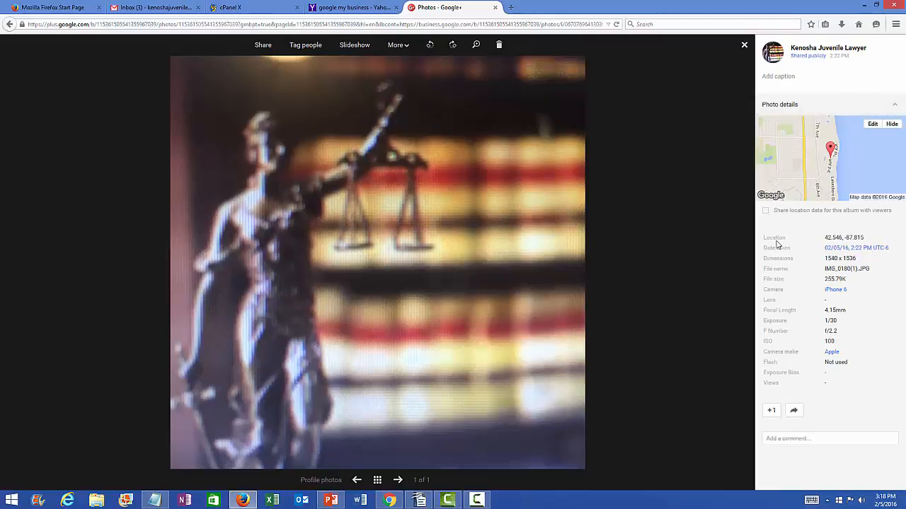
click(767, 211)
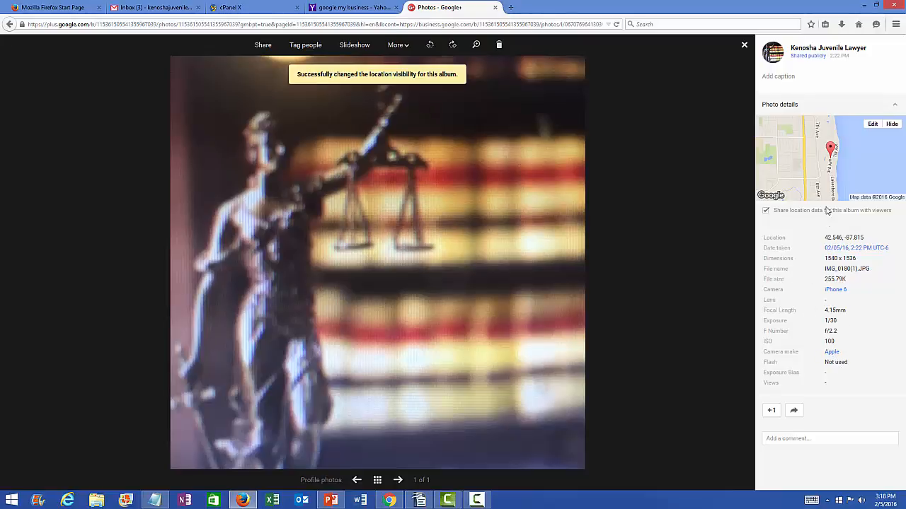
click(897, 107)
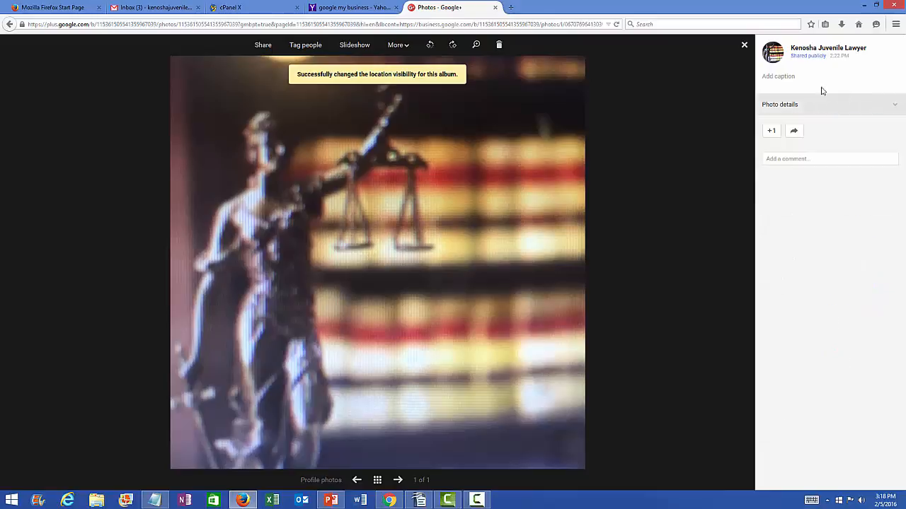
Step: Caption the photo 'Kenosha Juvenile lawyer' and close the photo viewer
click(784, 76)
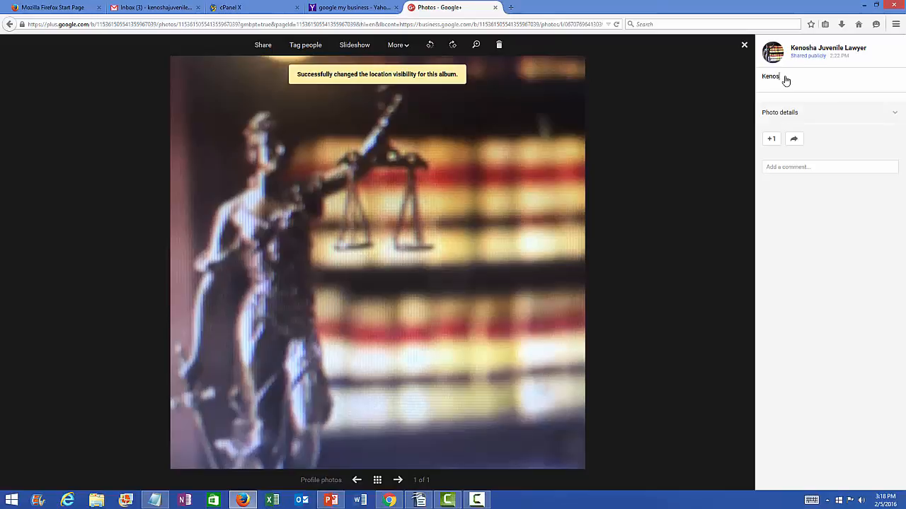
text(Kenosha Juvenile lawyer)
click(893, 111)
click(895, 108)
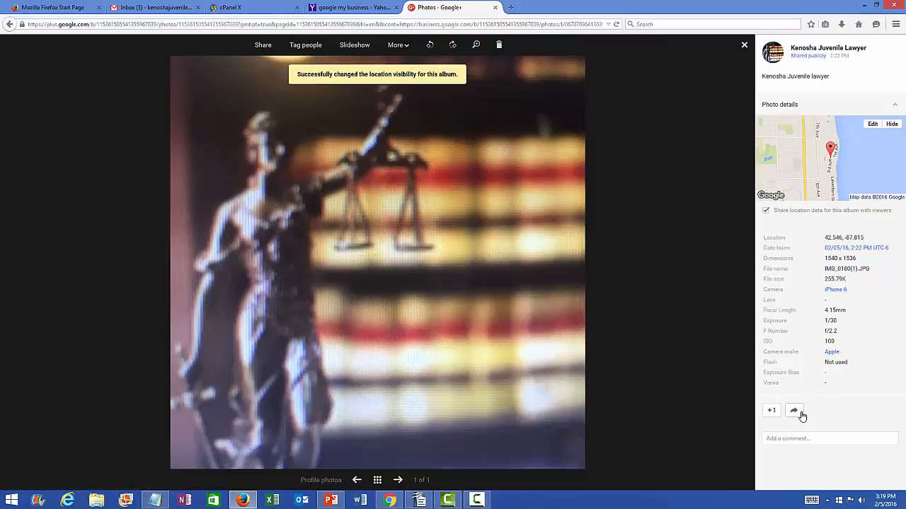
click(744, 46)
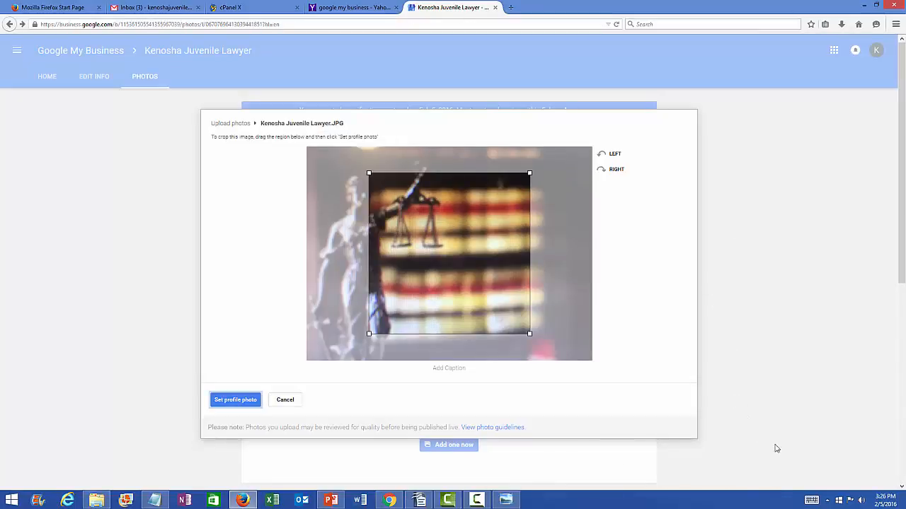
Step: Crop Kenosha Juvenile Lawyer.JPG to frame the whole statue and set it as the profile photo
click(479, 501)
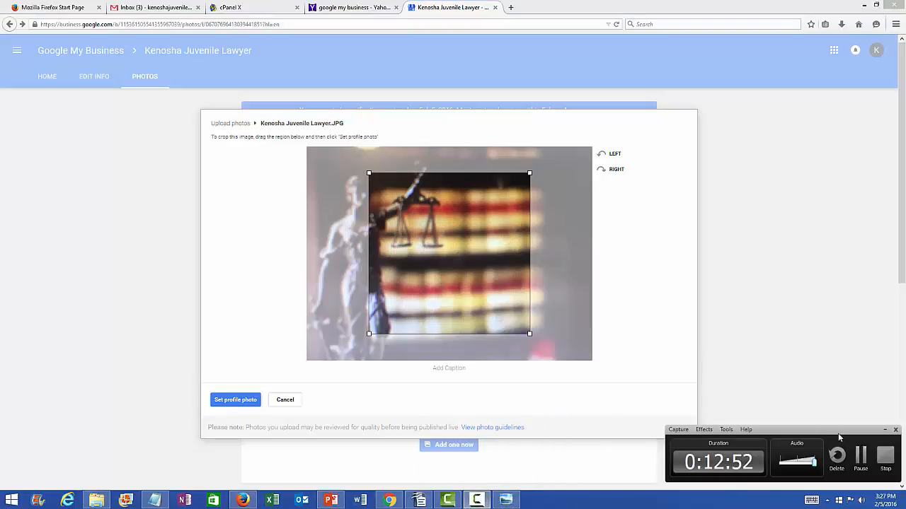
click(885, 429)
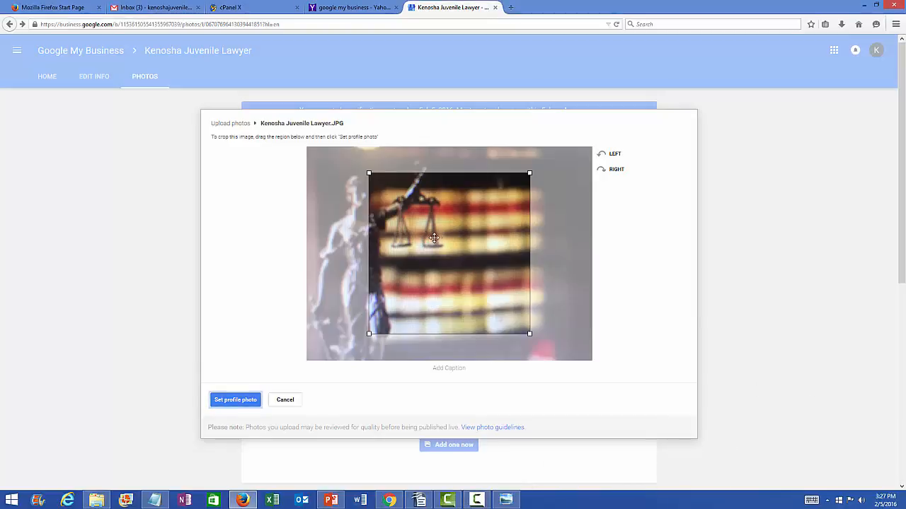
drag(428, 239, 364, 203)
drag(309, 305, 332, 334)
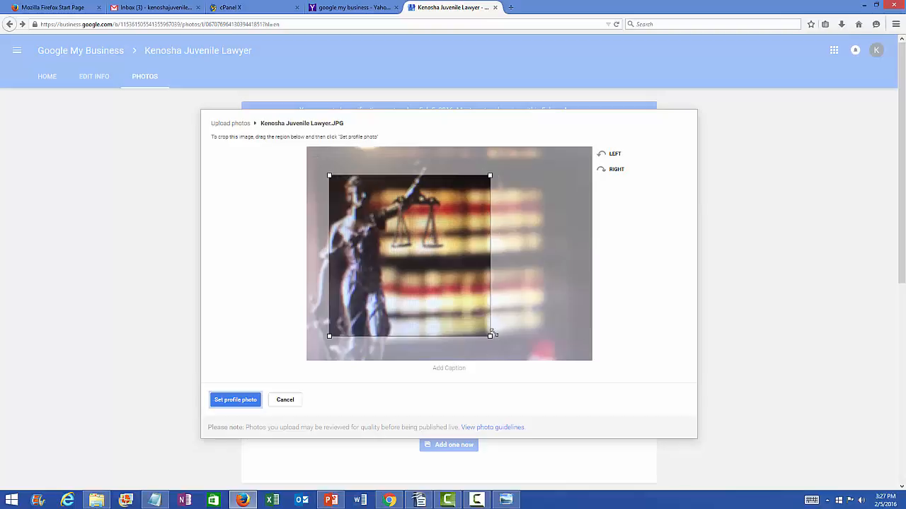
drag(490, 337, 525, 379)
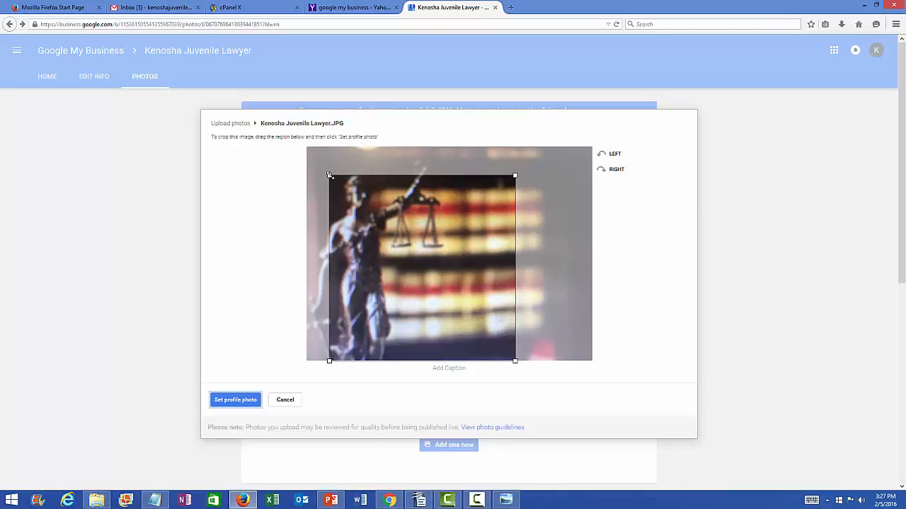
drag(327, 172, 306, 149)
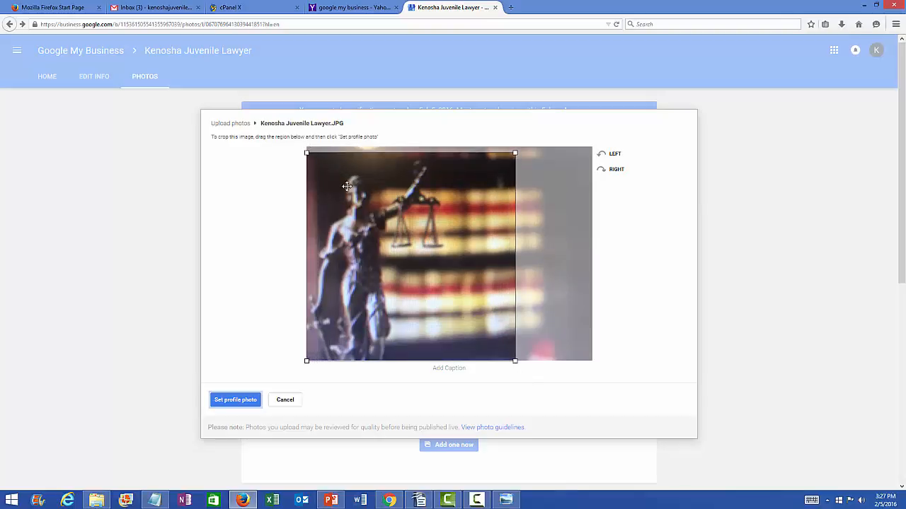
drag(346, 186, 344, 175)
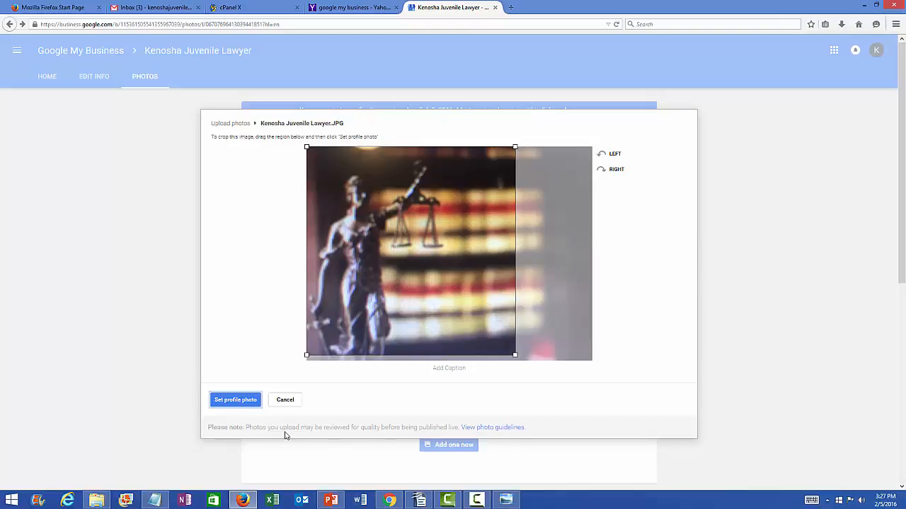
click(242, 399)
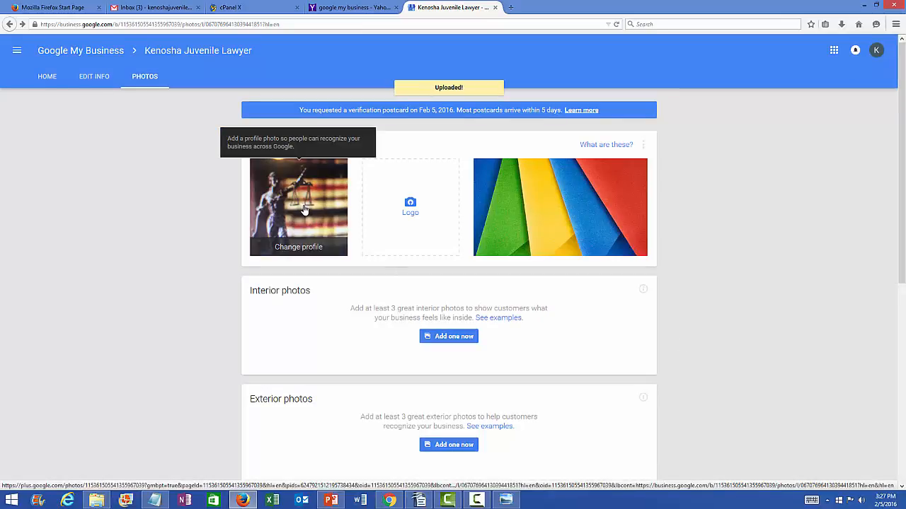
Step: View the cropped Lady Justice profile photo's details, then go back to the business photos page
click(300, 205)
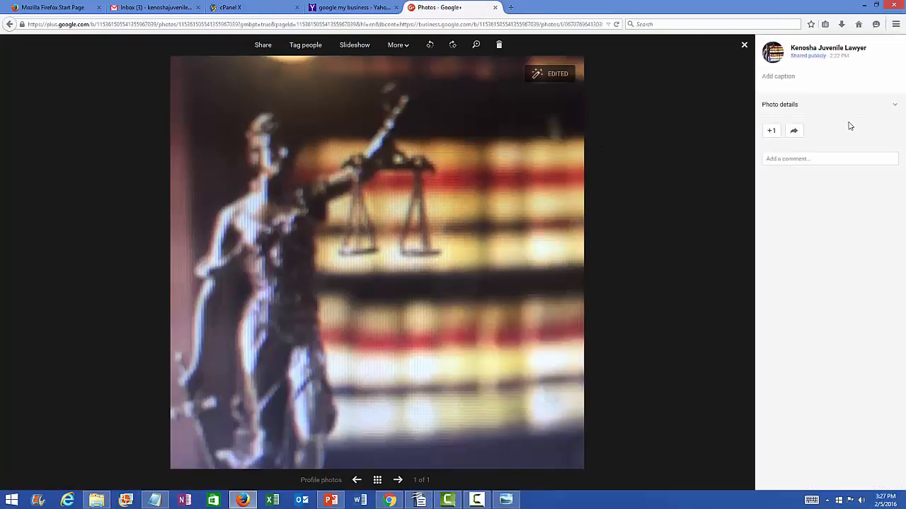
click(895, 108)
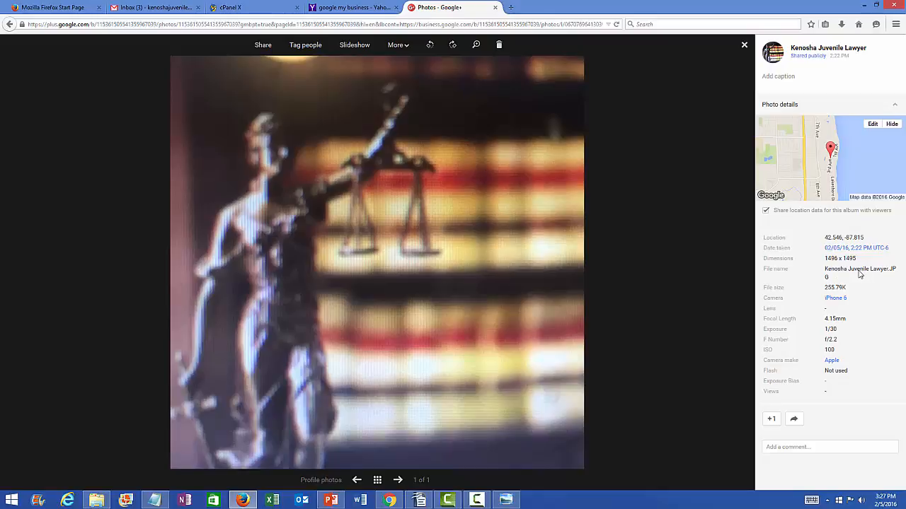
click(744, 44)
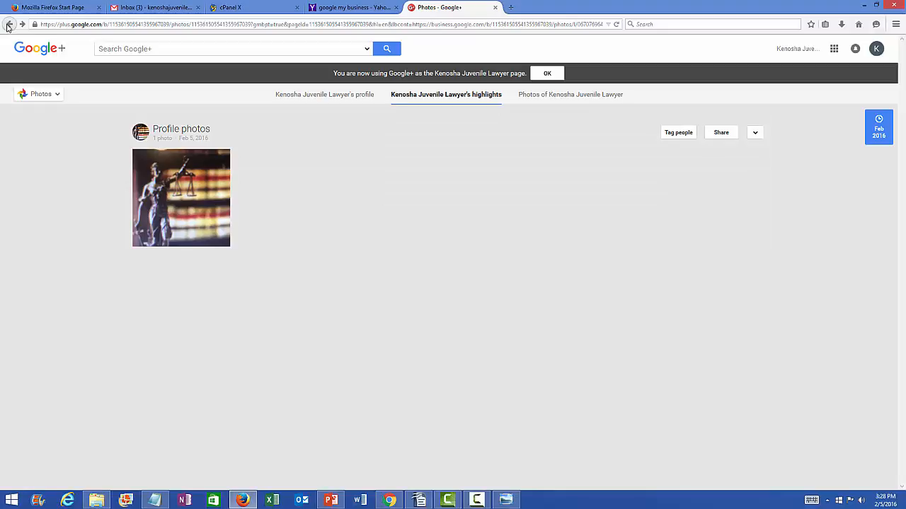
click(8, 25)
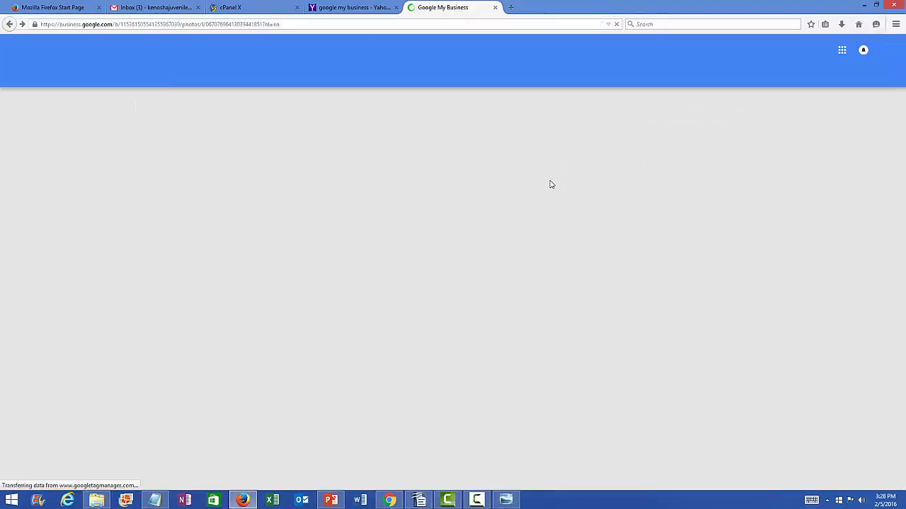
scroll(824, 201, down, 4)
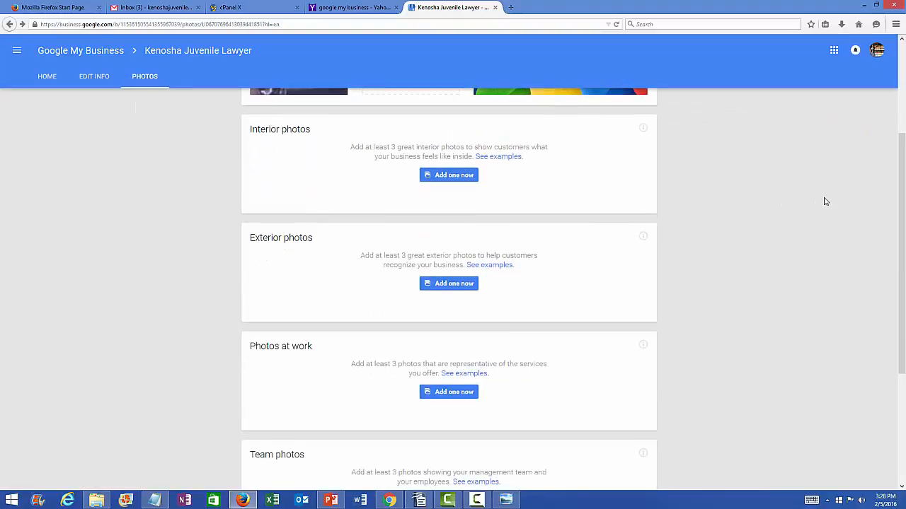
scroll(824, 202, down, 5)
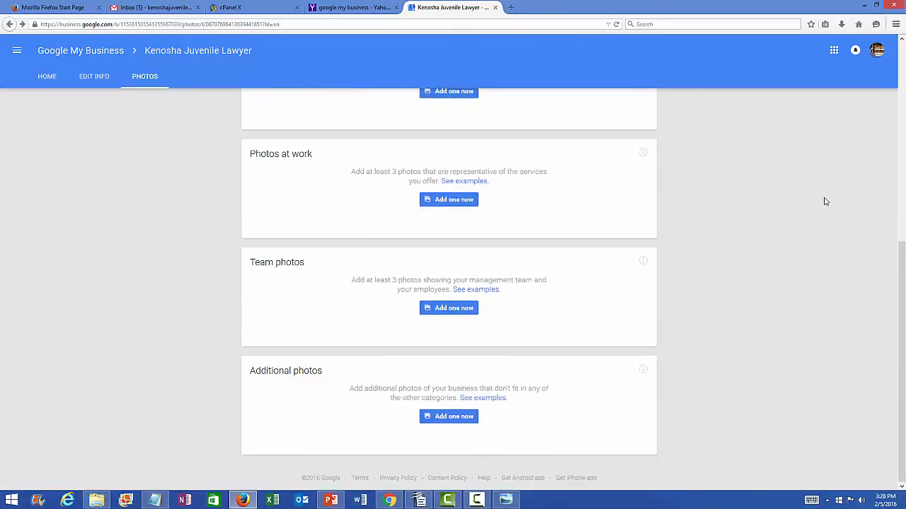
scroll(824, 201, up, 9)
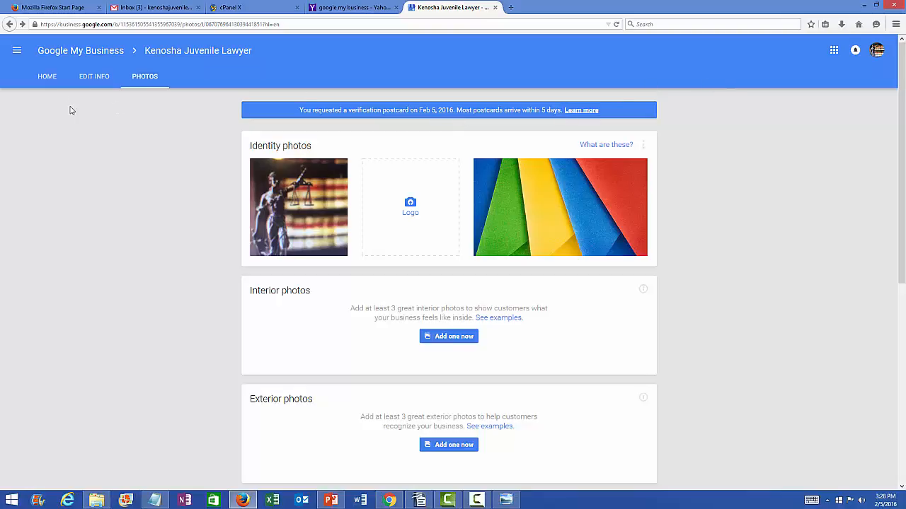
Step: Review the Kenosha Juvenile Lawyer home dashboard, now 80% complete with the Lady Justice profile photo
click(47, 79)
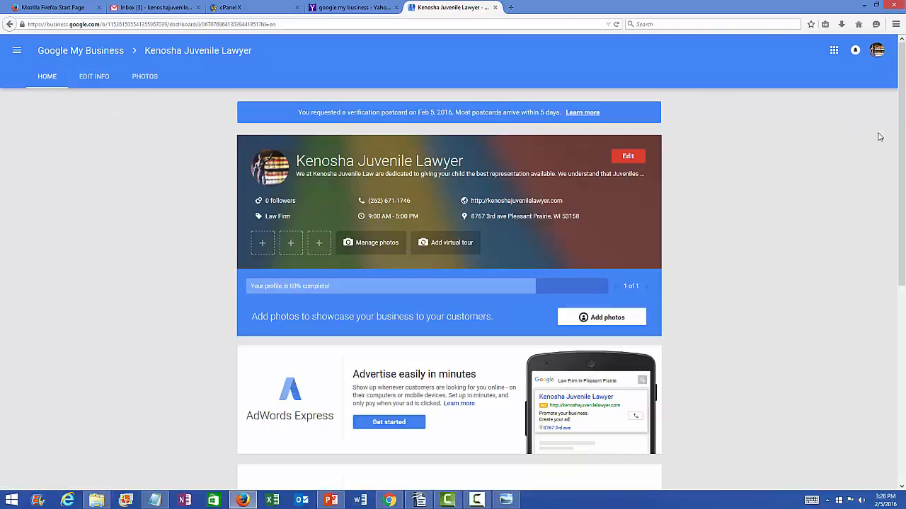
drag(901, 114, 904, 336)
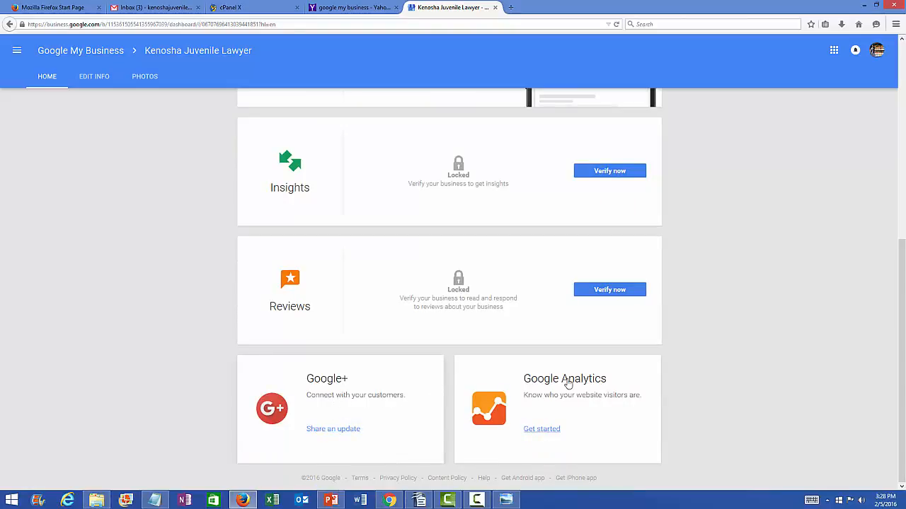
drag(903, 322, 904, 156)
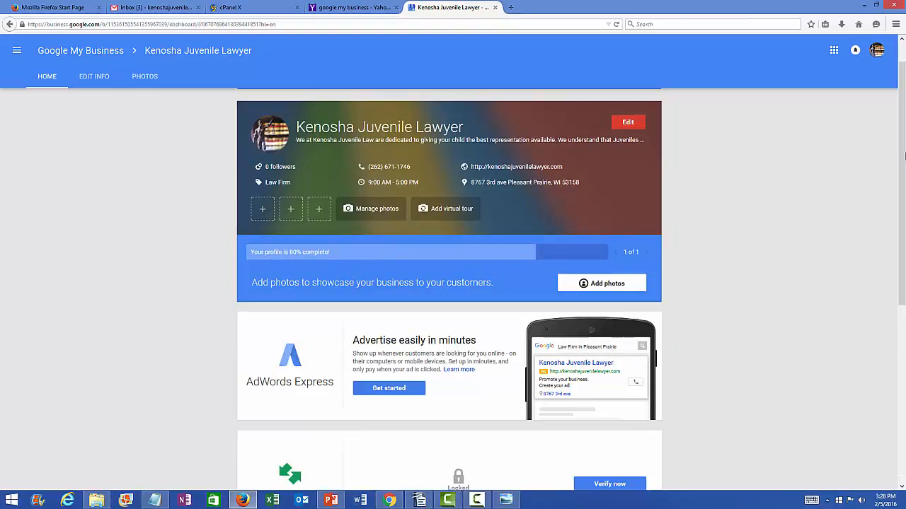